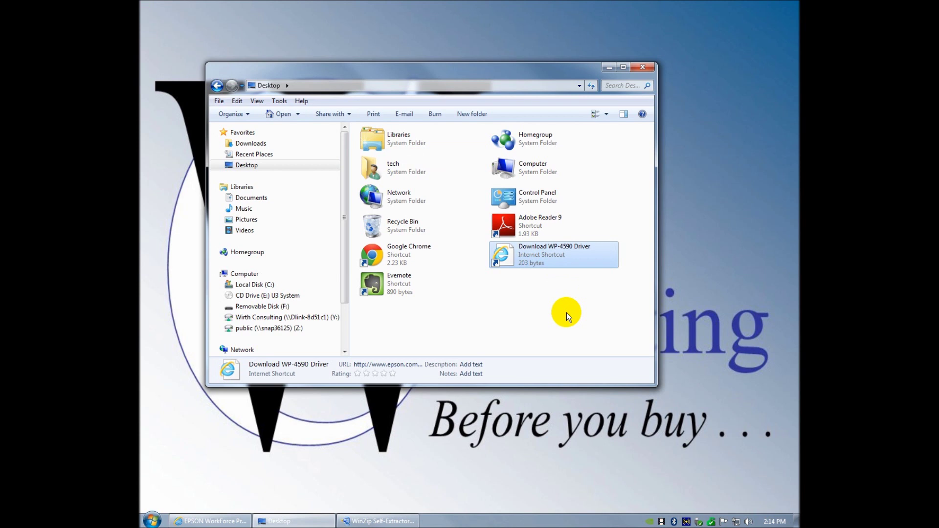
- Minimize the Desktop folder window and restore the Epson WP-4590 support page in Internet Explorer
left_click(608, 68)
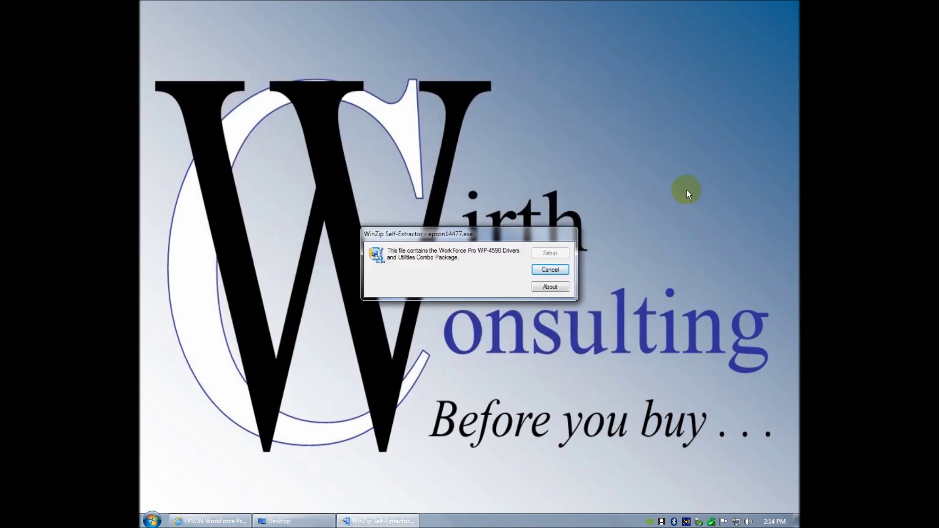
left_click(231, 525)
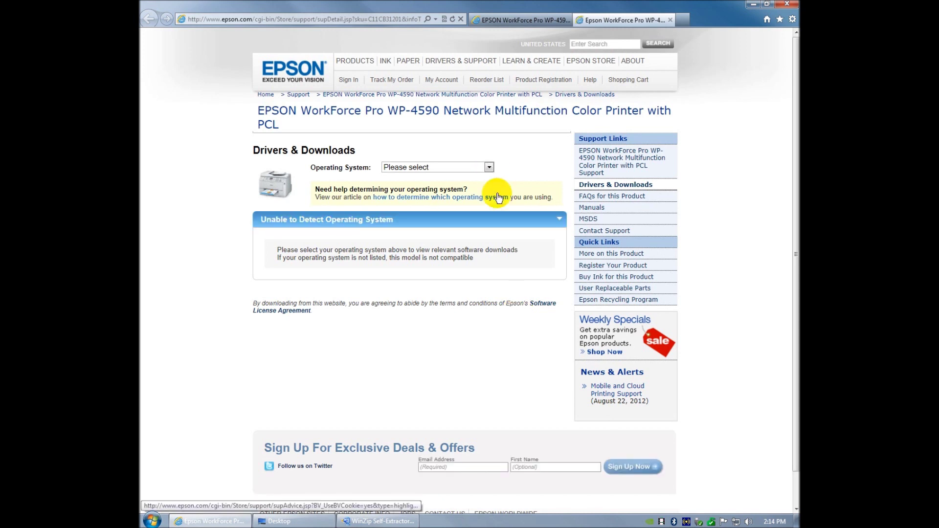
- Pick Windows 7 32-bit, decline registration and the survey, then download PCL Printer Driver v1.1.0.7
left_click(490, 167)
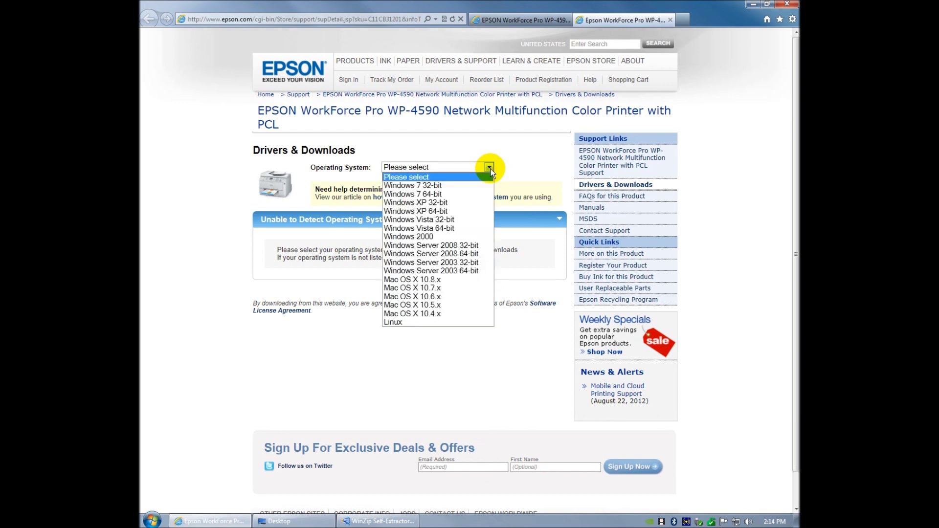
left_click(468, 185)
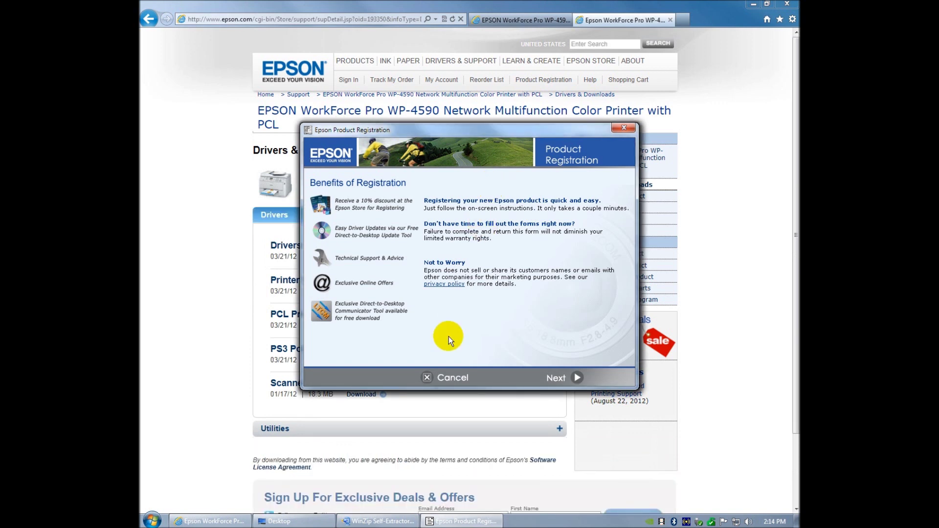
left_click(453, 378)
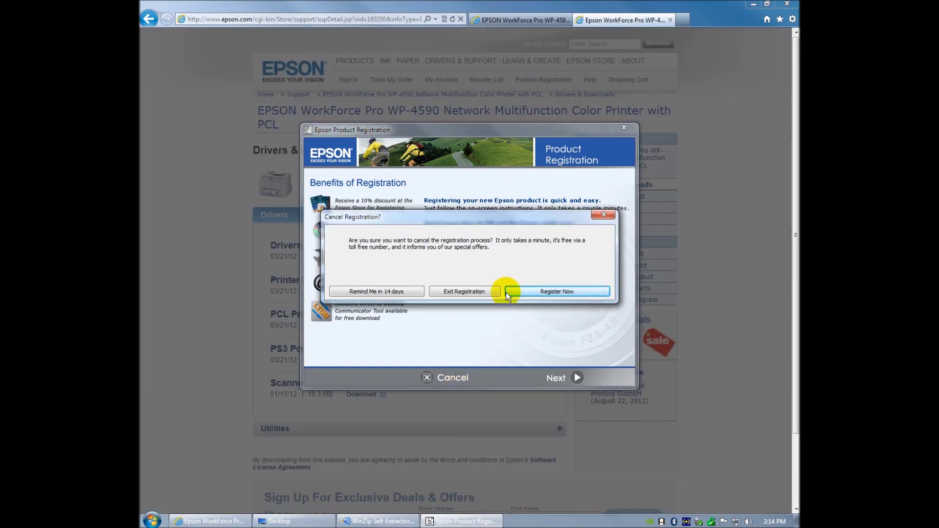
left_click(493, 292)
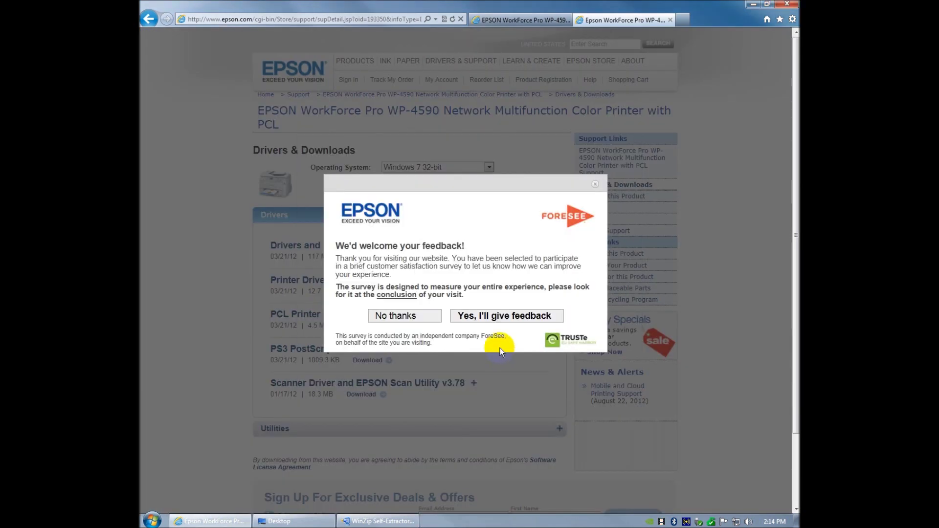
left_click(416, 323)
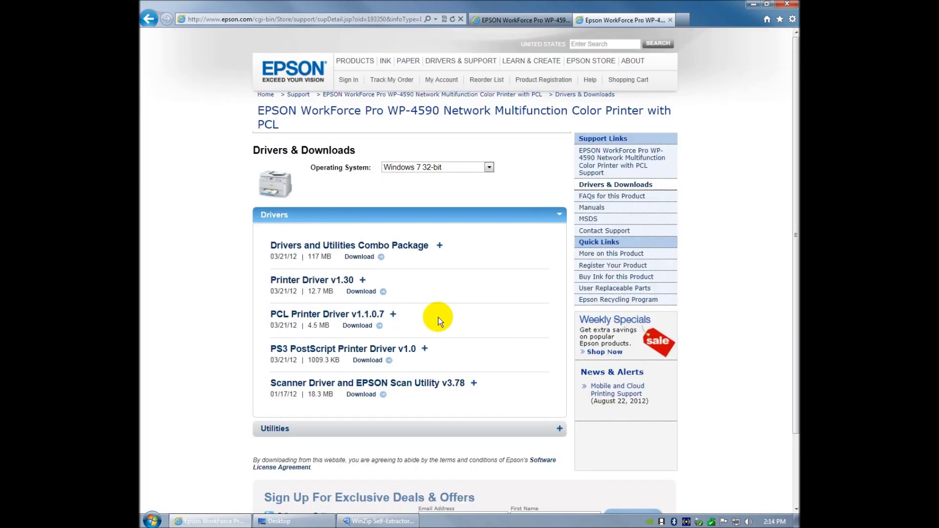
left_click(369, 326)
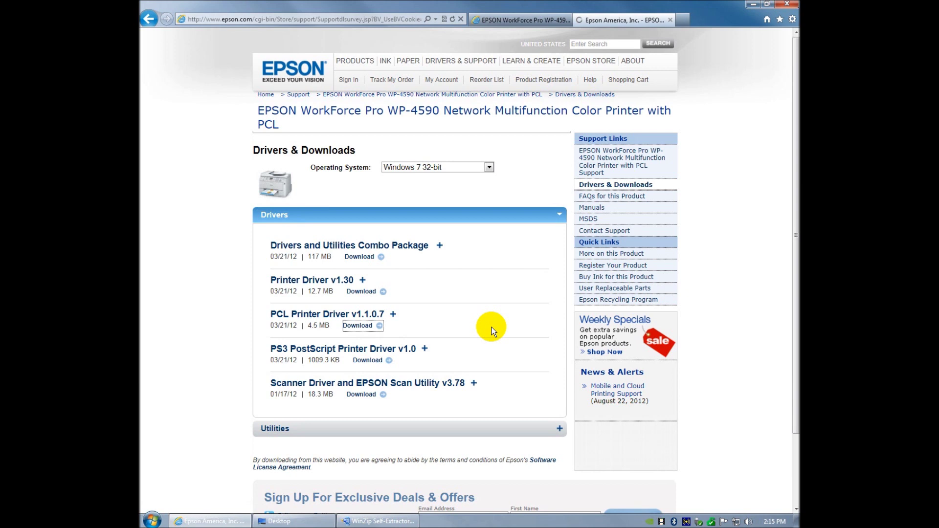
- Run the 4.50 MB epson14486.exe PCL driver download, then minimize Internet Explorer
left_click(527, 244)
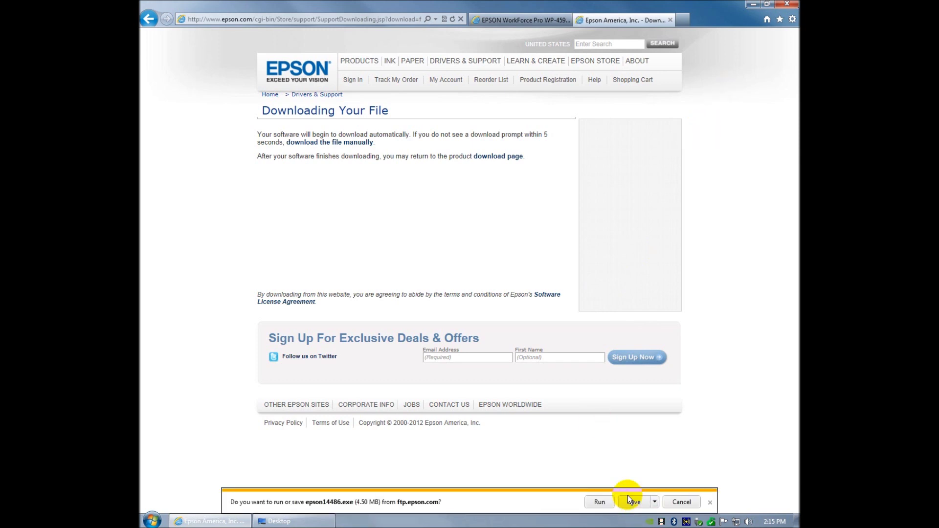
left_click(600, 503)
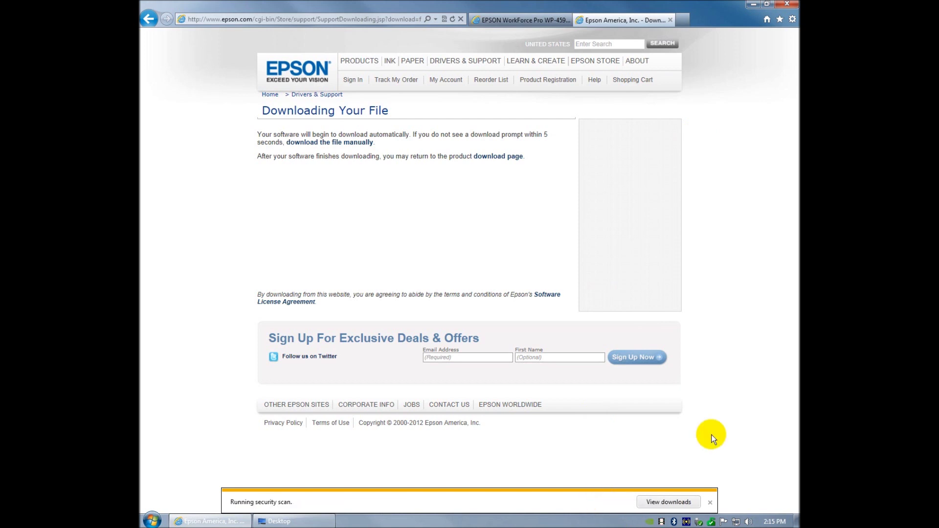
left_click(752, 5)
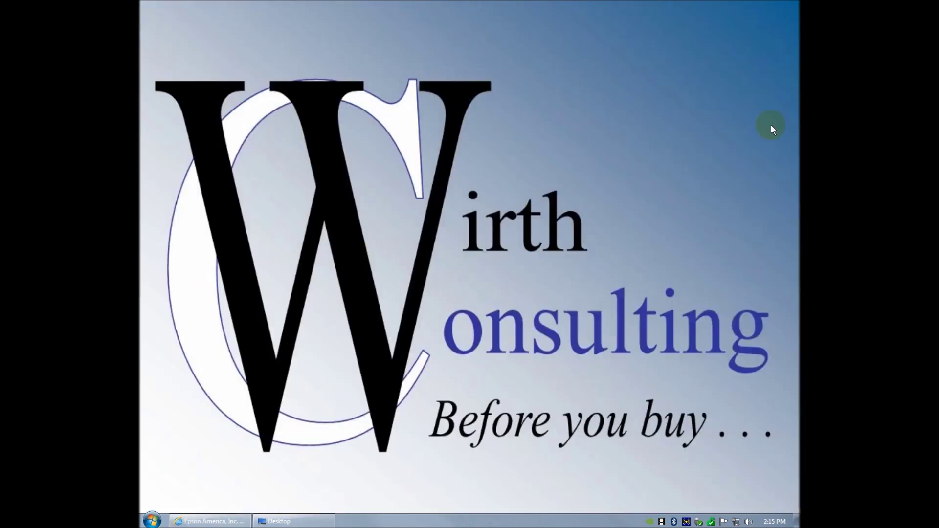
- Extract epson14486.exe to c:\epson\epson14486 and cancel the Program Compatibility Assistant warning
left_click(237, 521)
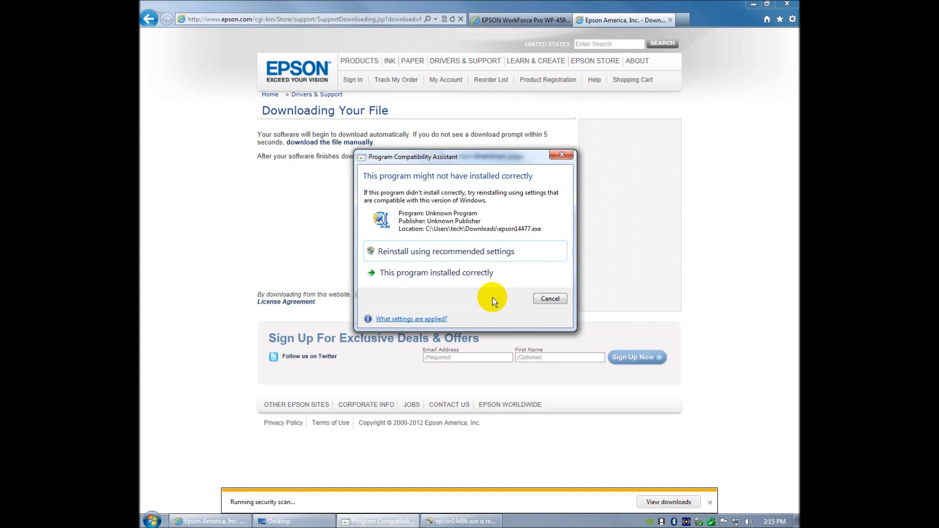
left_click(475, 522)
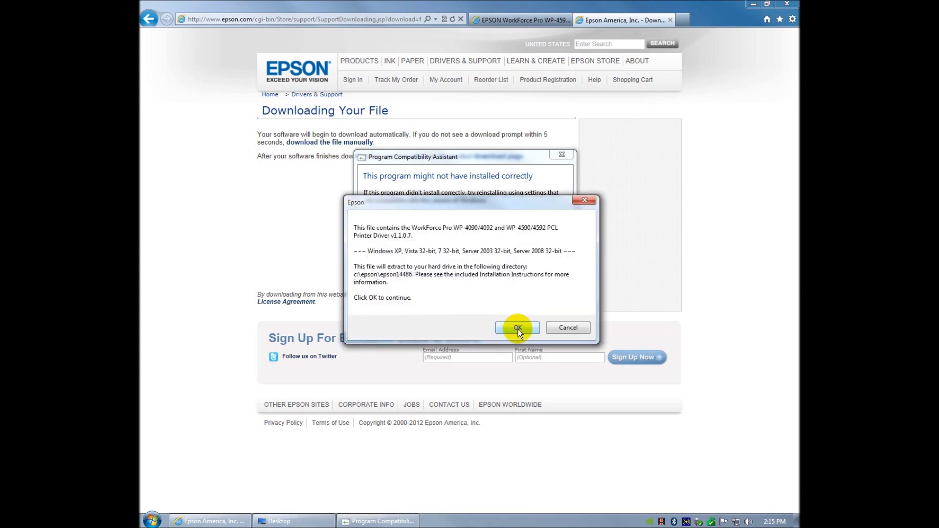
left_click(520, 330)
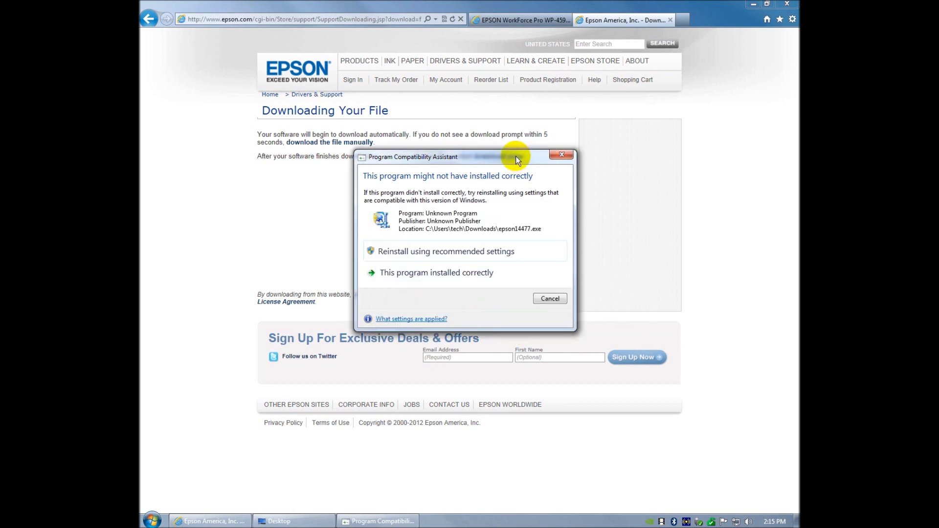
left_click(550, 298)
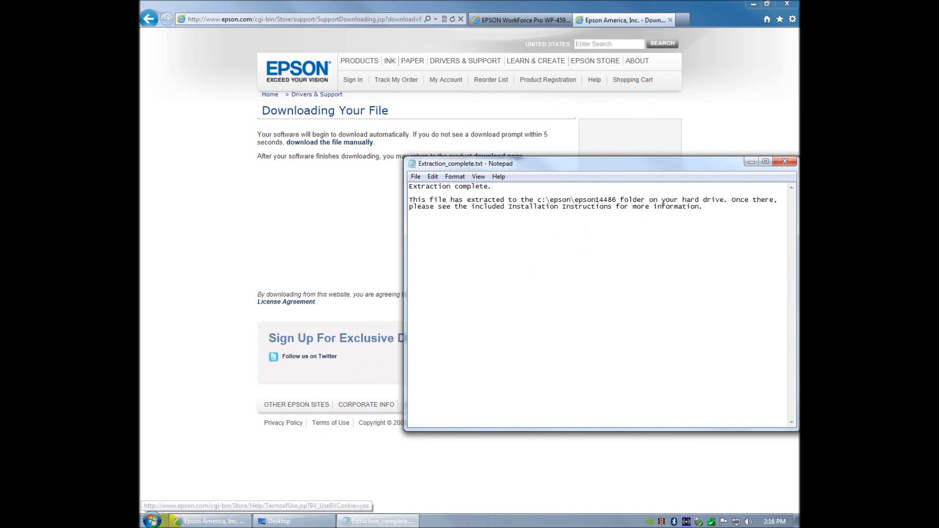
- Open the Documents library from the Start menu
left_click(152, 521)
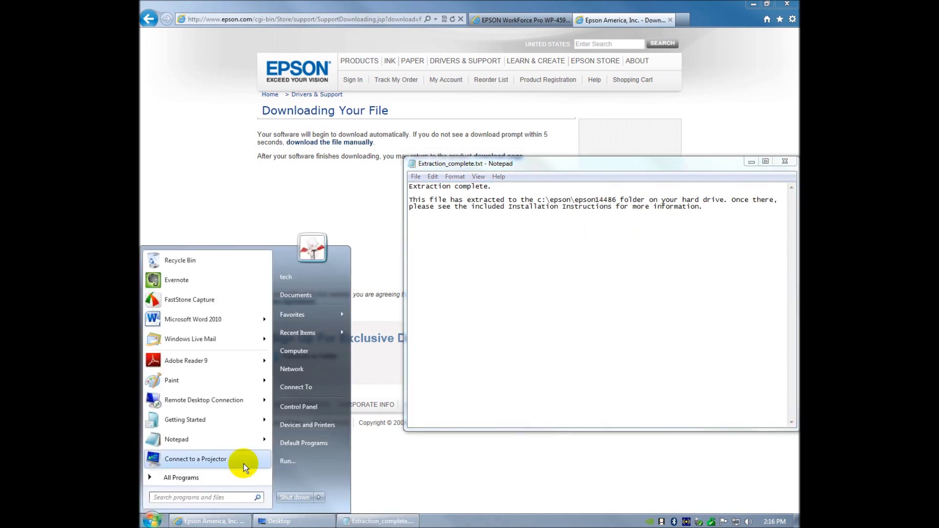
left_click(441, 522)
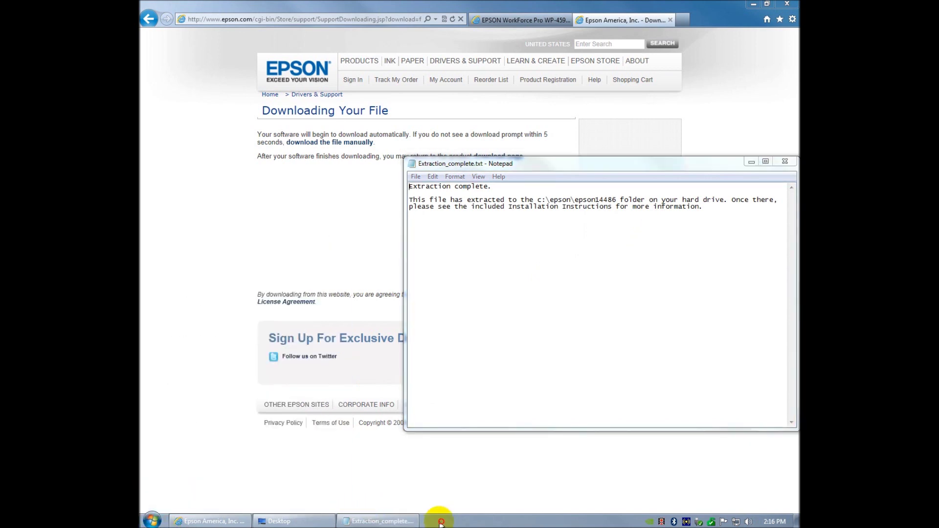
mouse_move(191, 524)
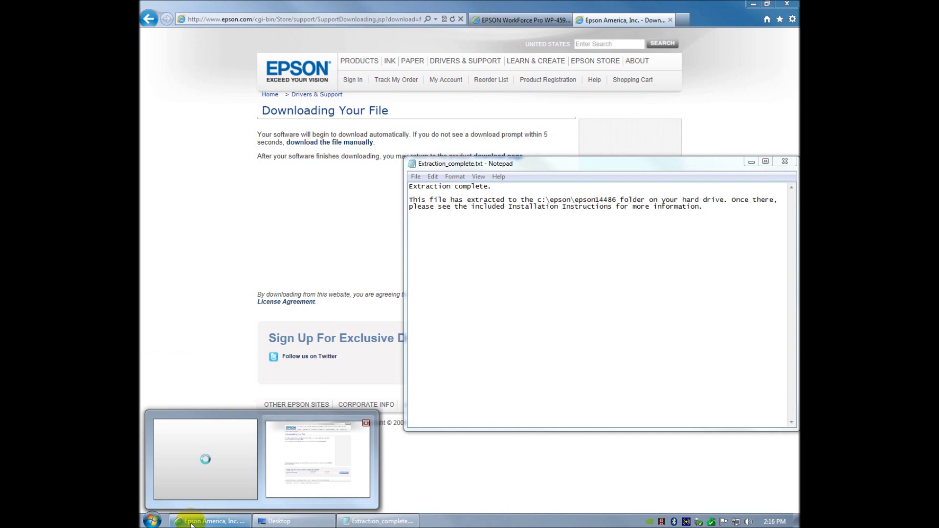
left_click(153, 523)
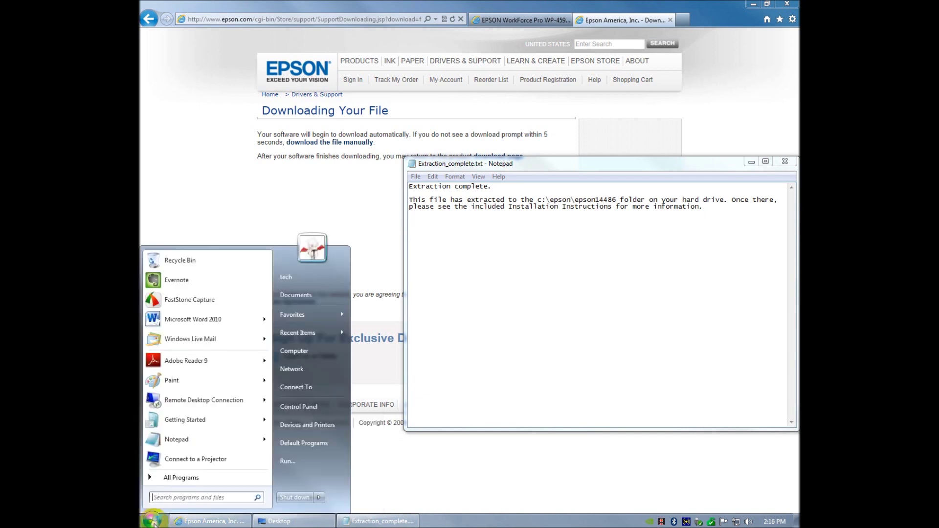
left_click(306, 295)
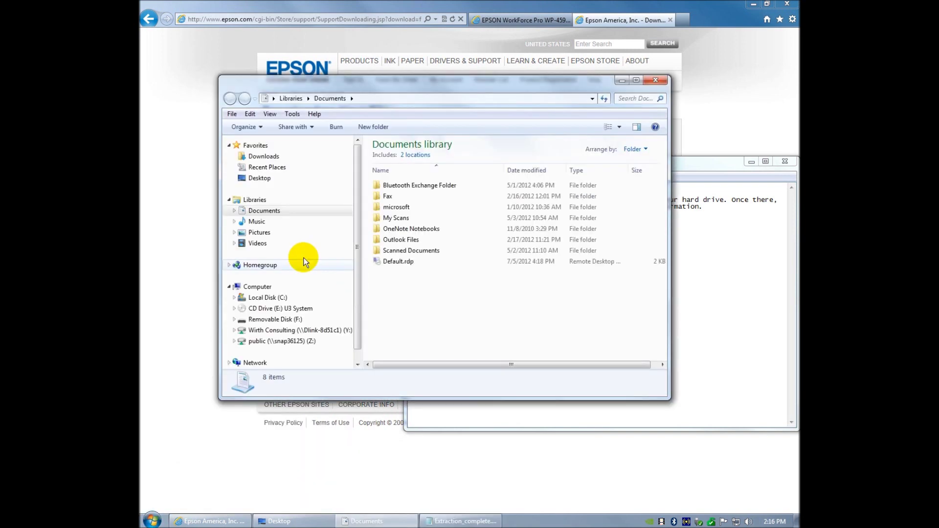
- Browse Local Disk (C:) to epson\epson14486 and launch Setup.EXE
left_click(268, 298)
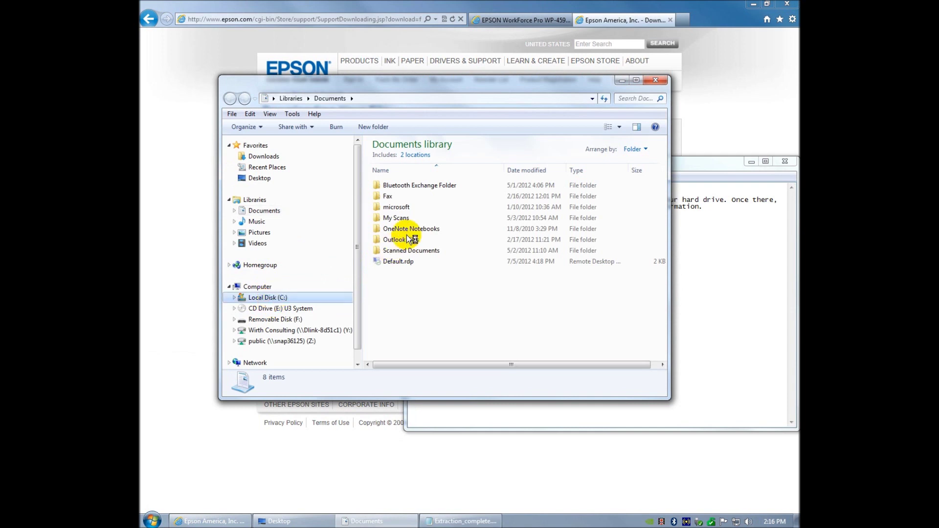
double_click(397, 178)
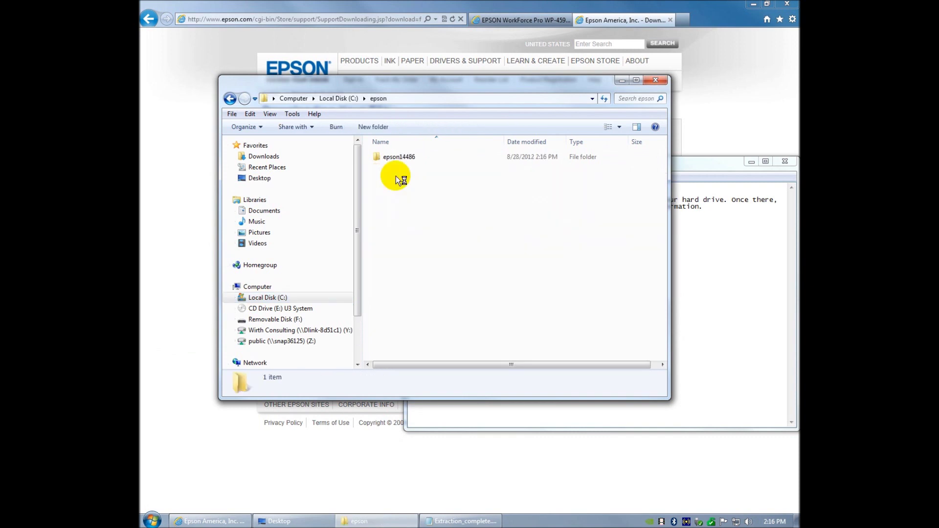
double_click(404, 156)
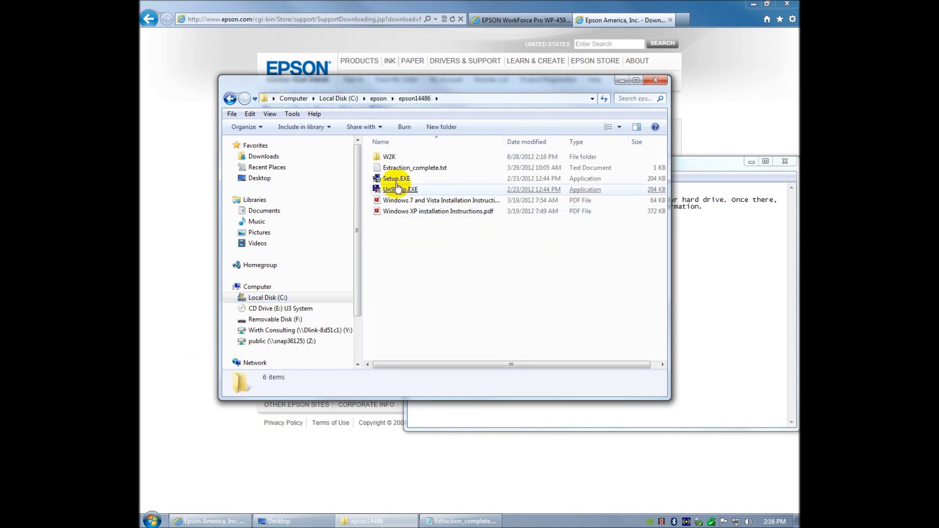
left_click(401, 180)
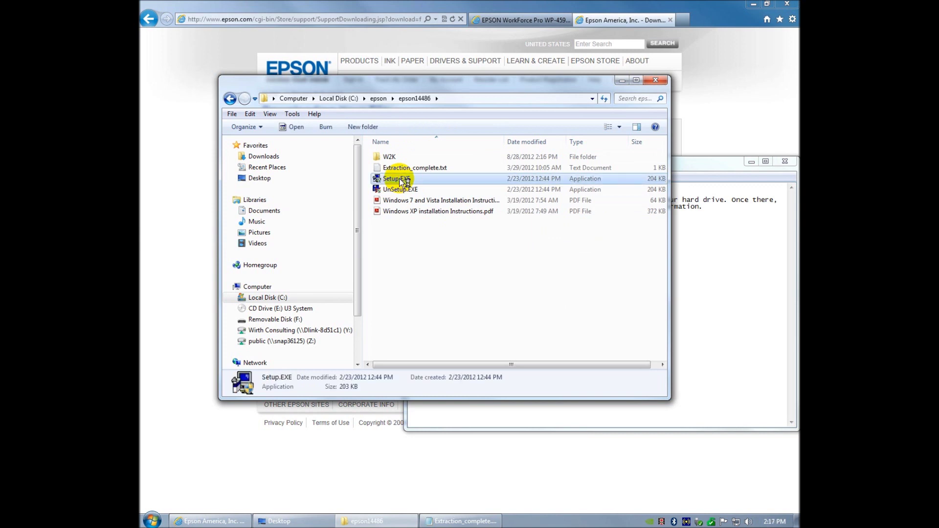
double_click(401, 179)
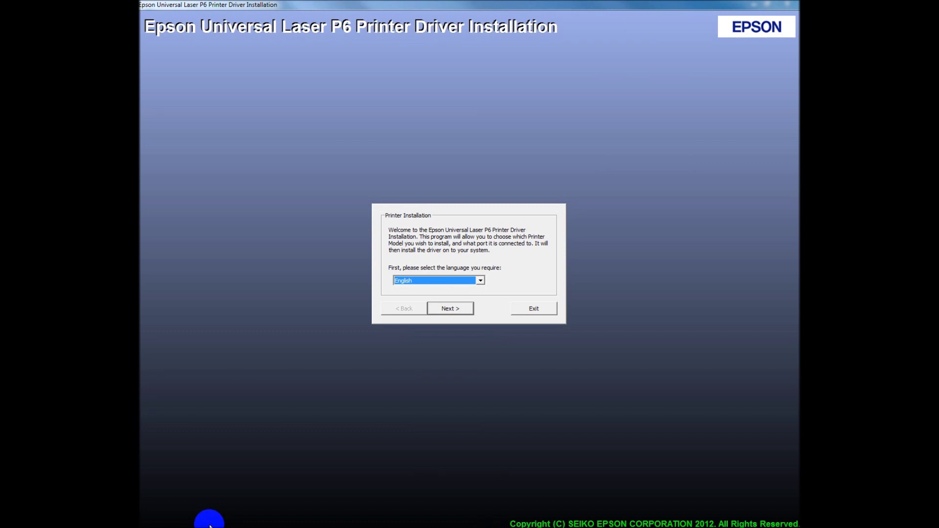
- Return the browser to the WP-4590 drivers page and minimize it to reveal the installer
key("alt+Tab")
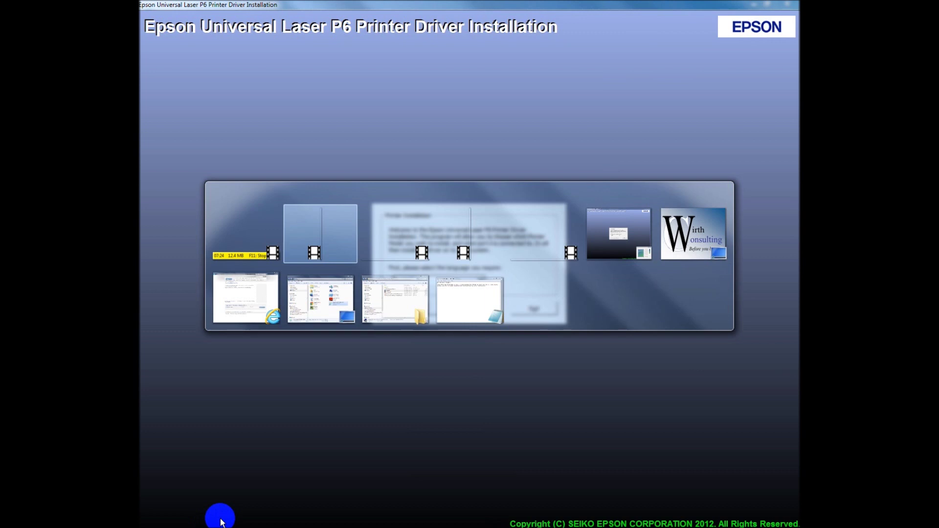
key("alt+Tab")
key("alt+Tab")
key("alt+Tab")
key("alt+Tab")
key("alt+Tab")
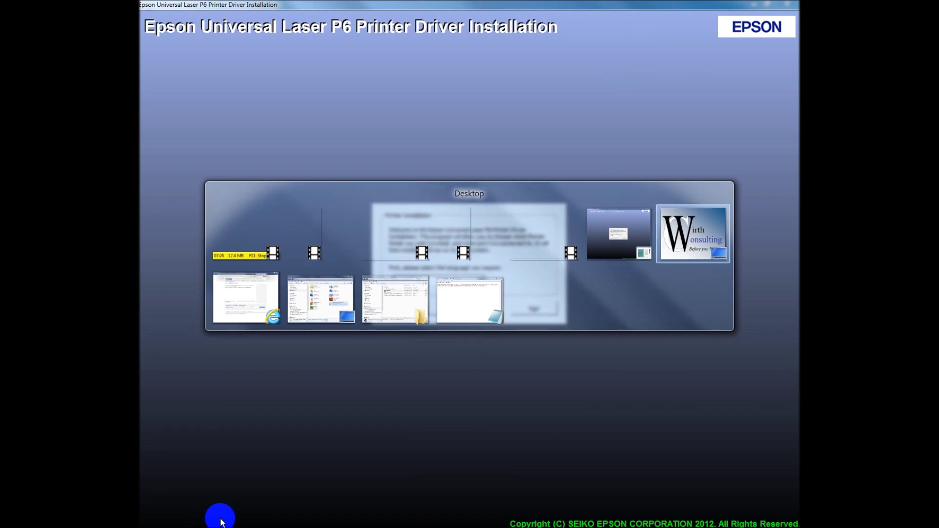
key("alt+Tab")
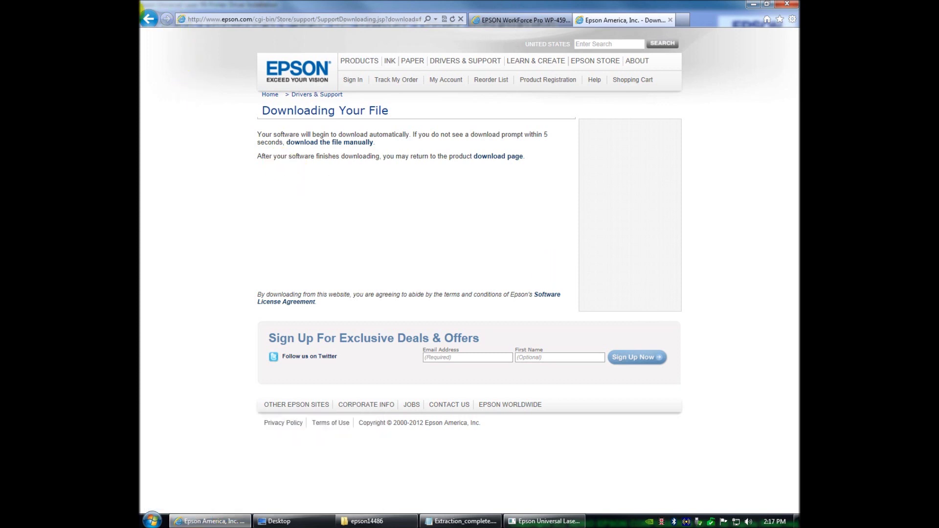
left_click(149, 20)
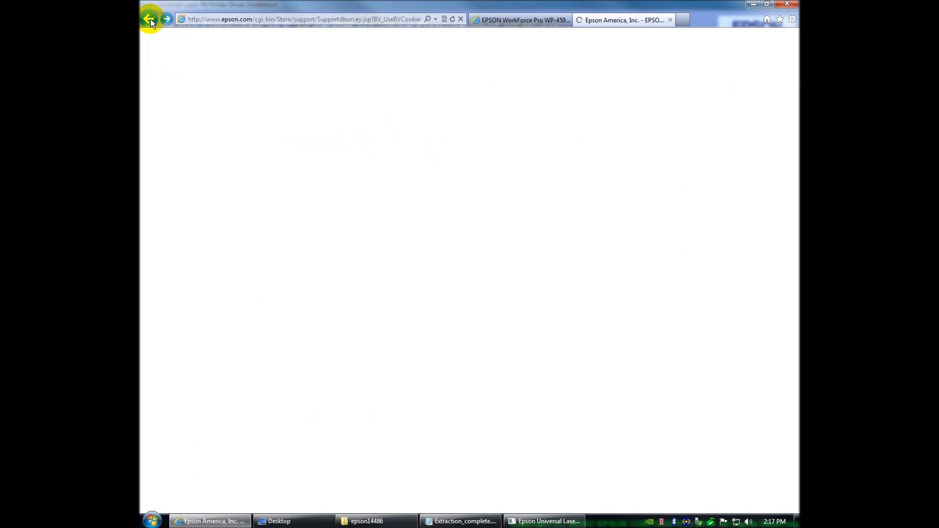
left_click(150, 20)
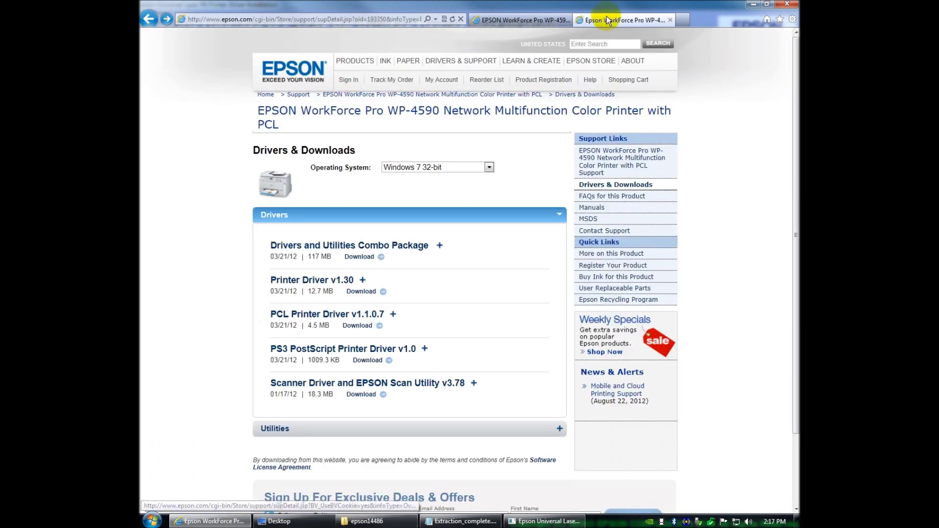
left_click(757, 6)
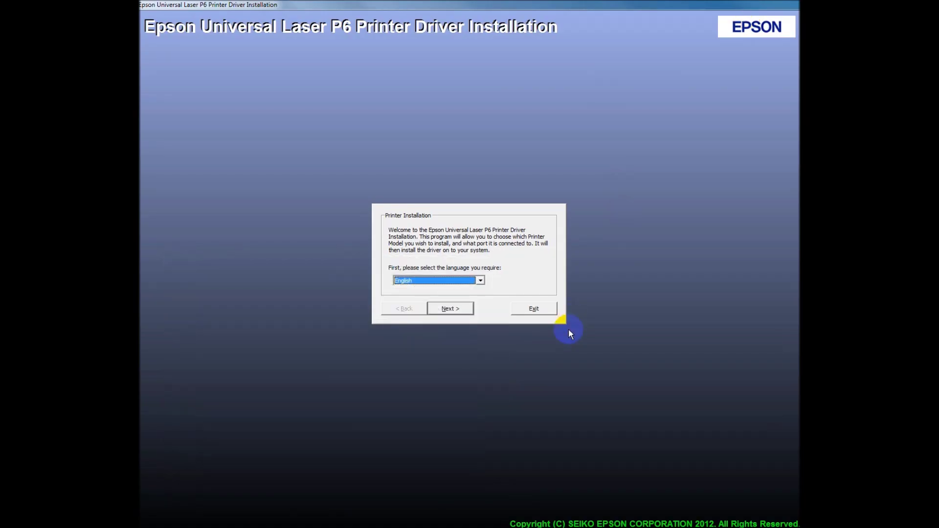
- Keep English, accept the licence agreement, and continue without sharing the printer
left_click(449, 310)
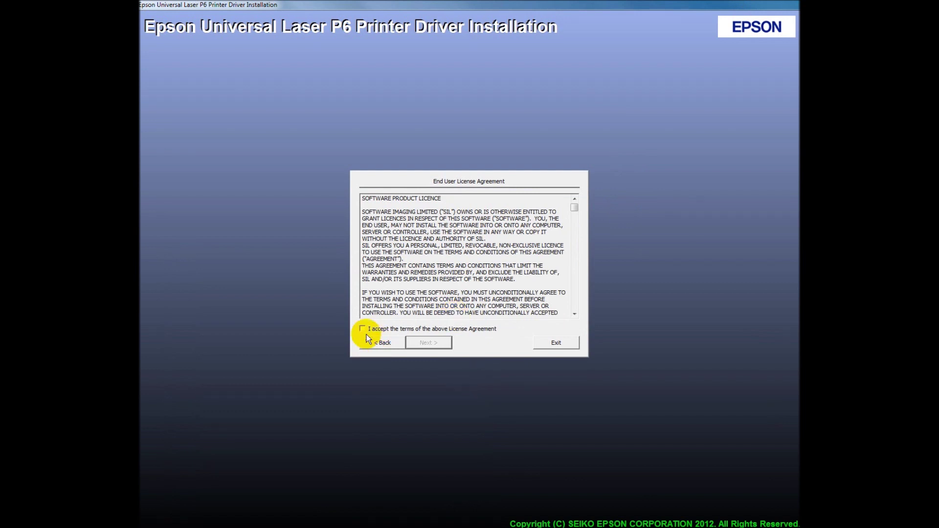
left_click(362, 329)
left_click(440, 343)
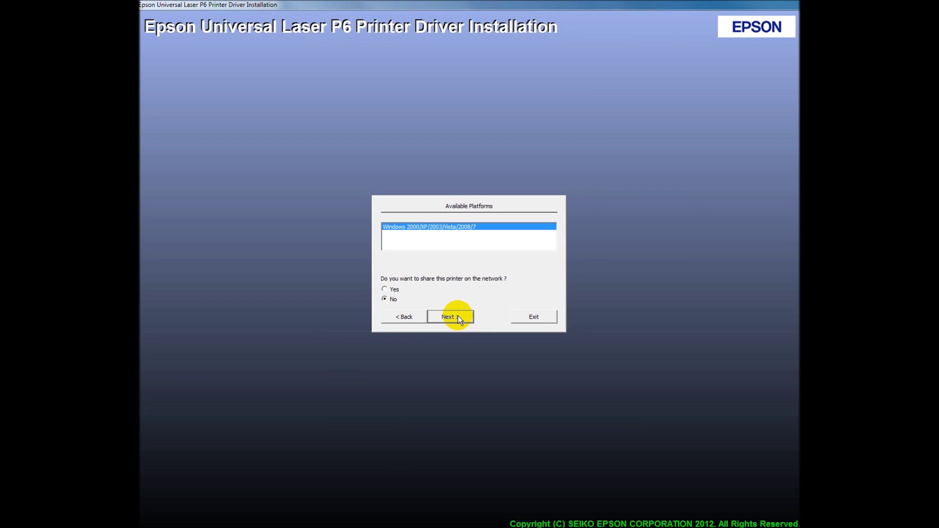
left_click(458, 316)
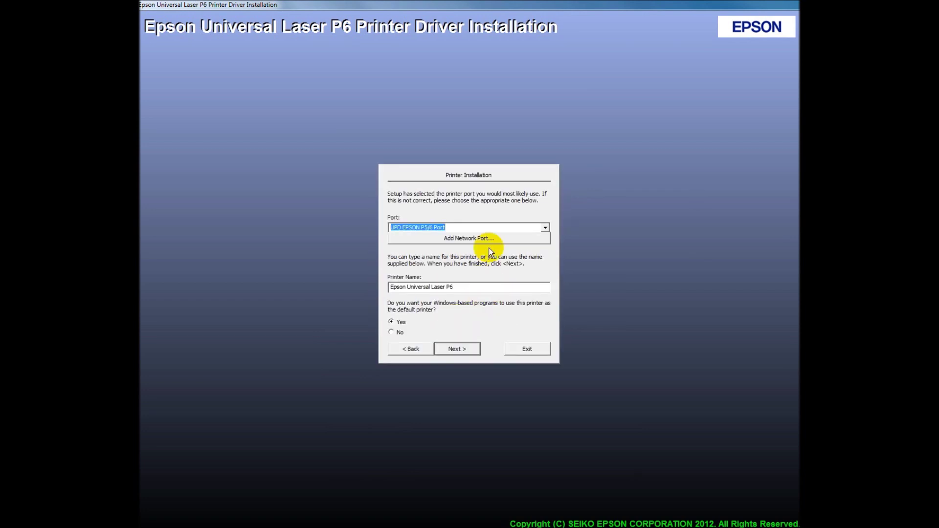
- Keep UPD EPSON P5/6 Port, skip adding a network port, and reach Ready to Start Copying
left_click(546, 229)
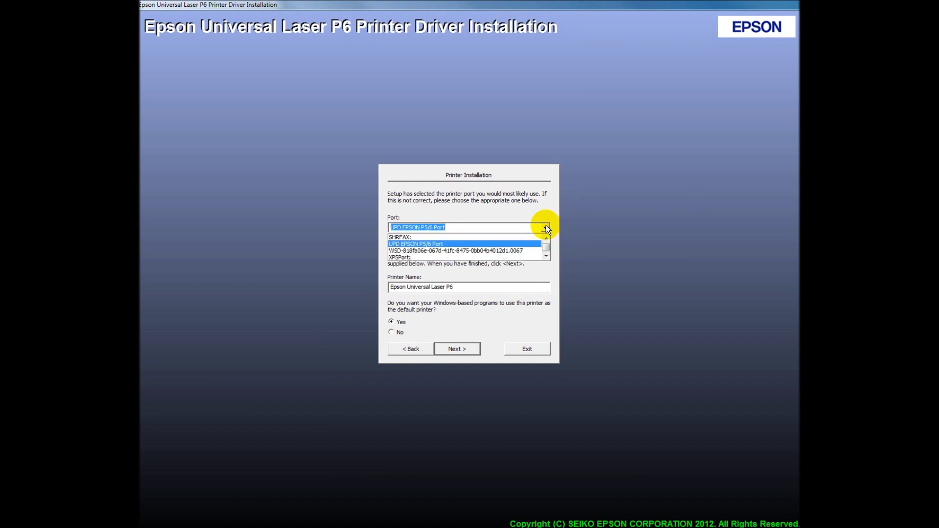
left_click(546, 228)
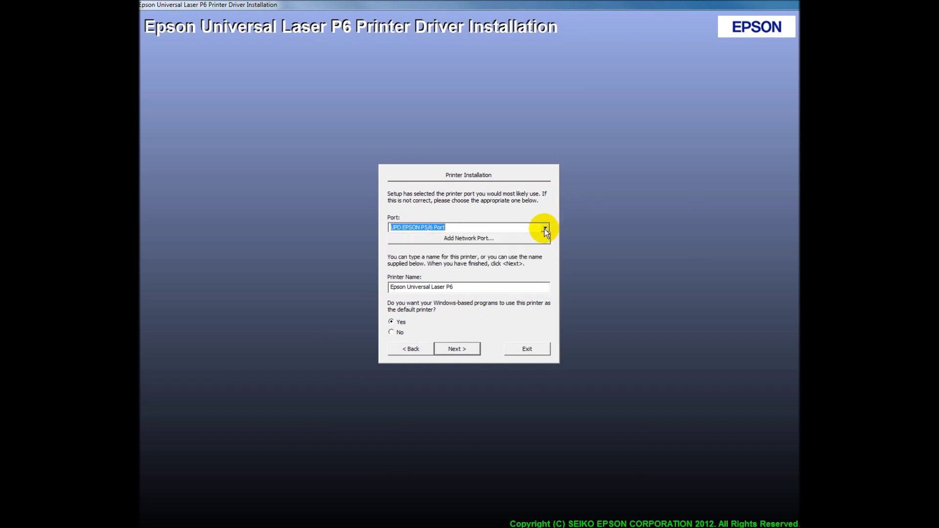
left_click(526, 244)
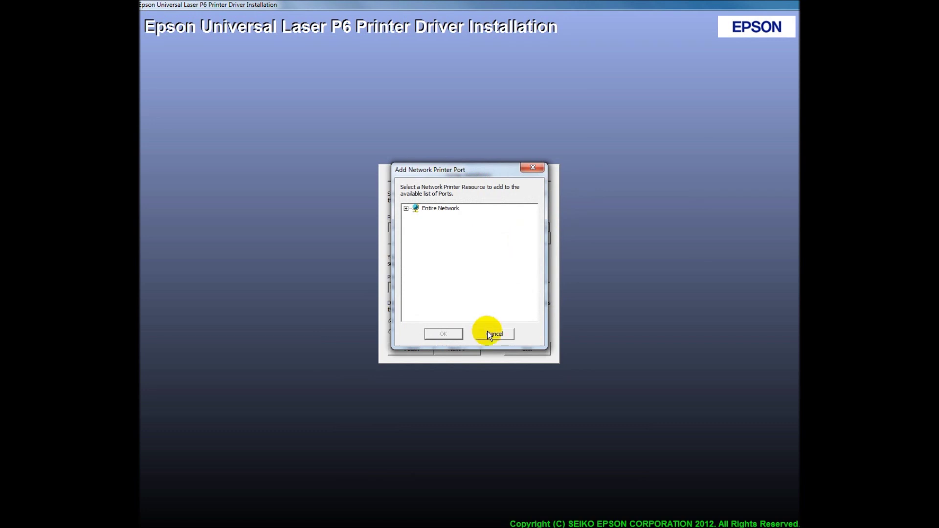
left_click(406, 208)
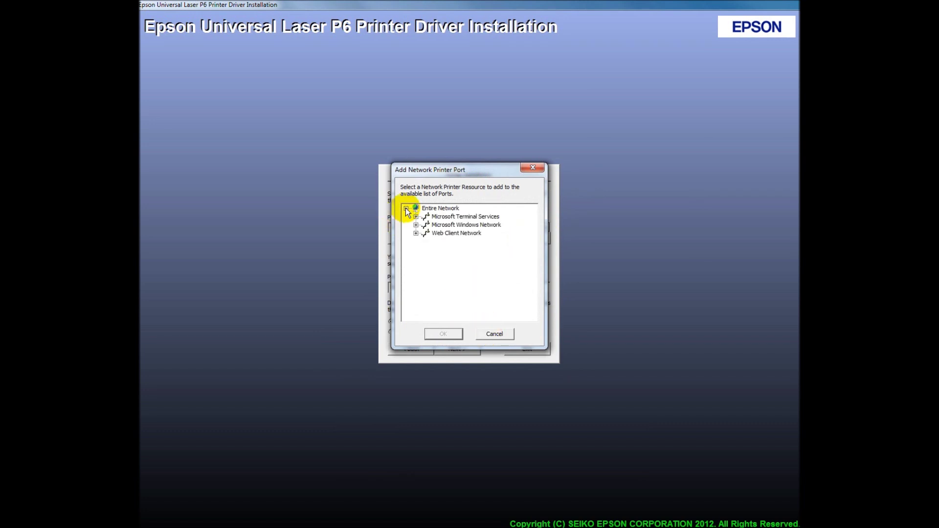
left_click(406, 209)
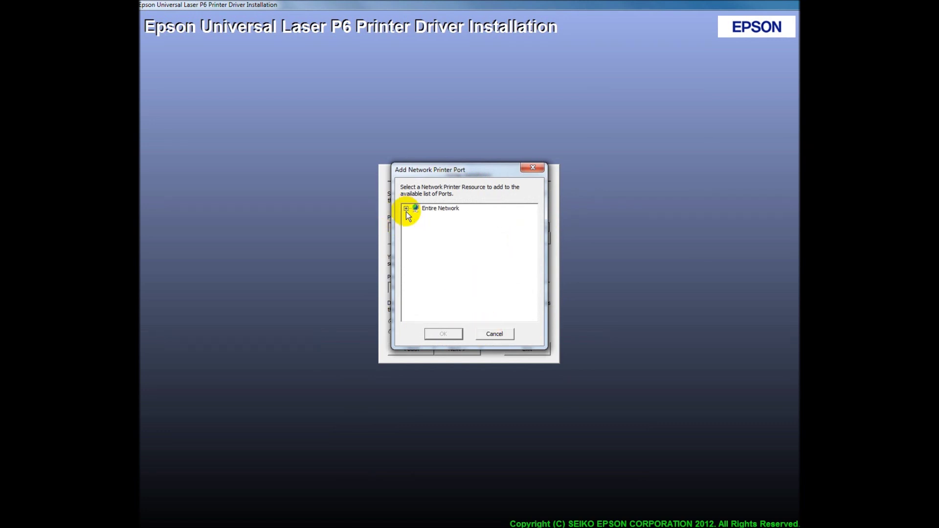
left_click(494, 334)
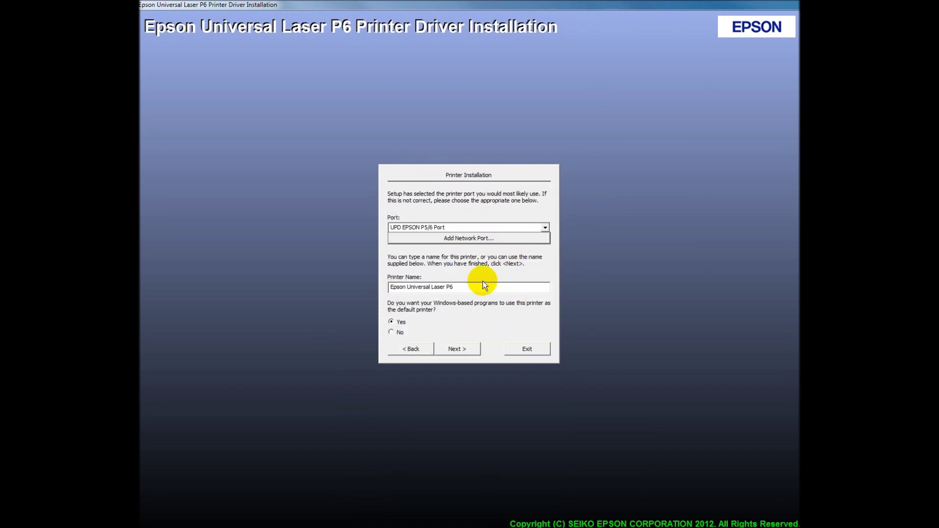
left_click(462, 350)
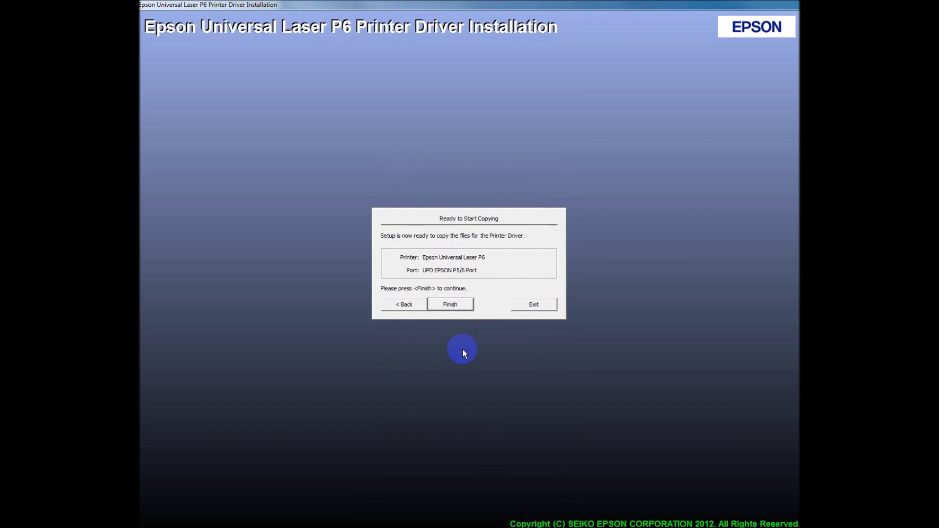
- Finish the wizard so driver files copy and printer registration starts at 1%
left_click(464, 305)
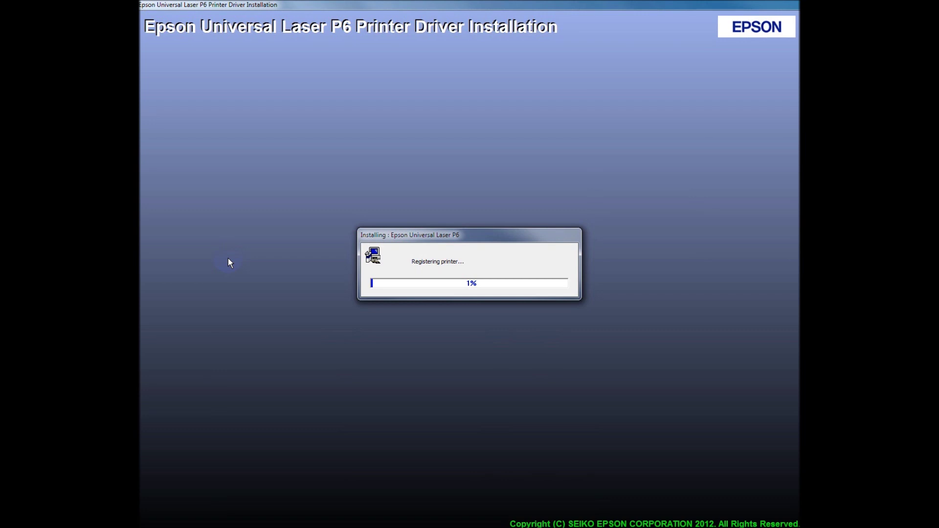
key("alt+Tab")
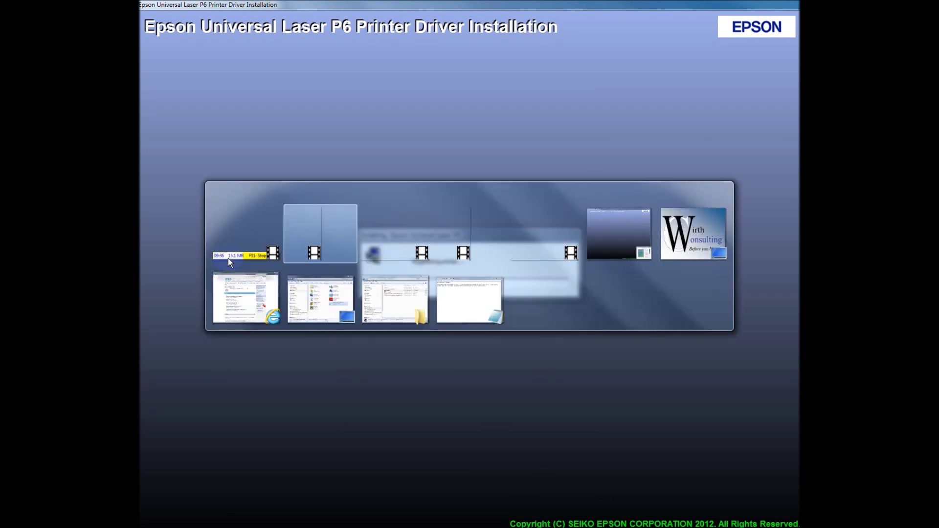
- Close the Extraction_complete.txt note in Notepad
key("alt+Tab")
key("alt+Tab")
key("alt+Tab")
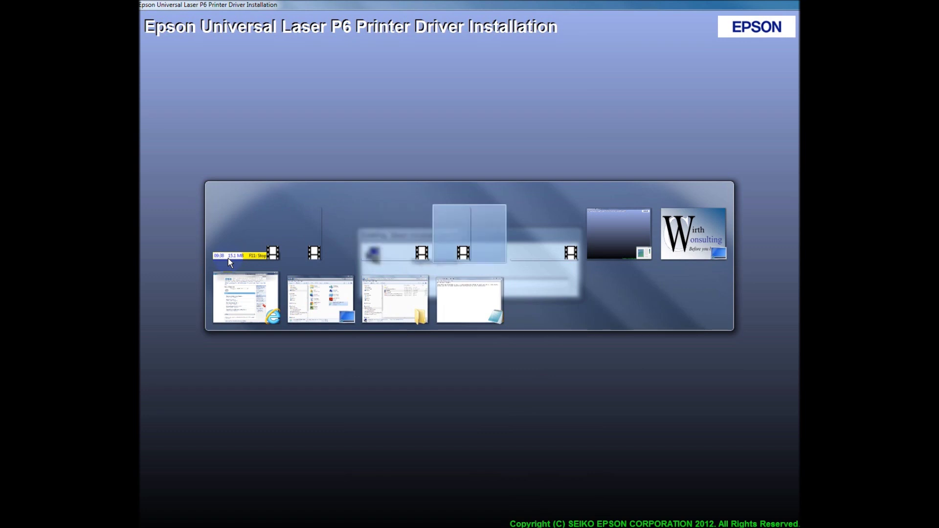
key("alt+Tab")
key("alt+Tab")
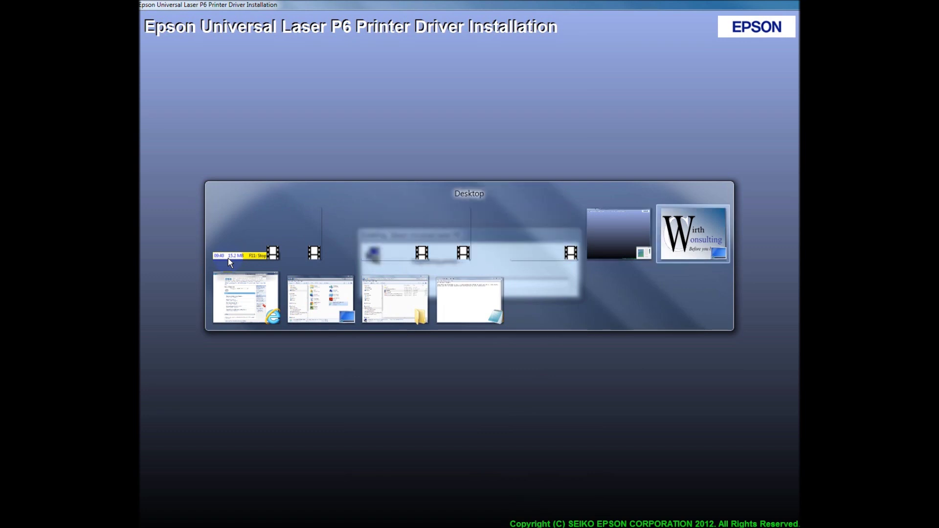
key("alt+Tab")
key("alt+Tab")
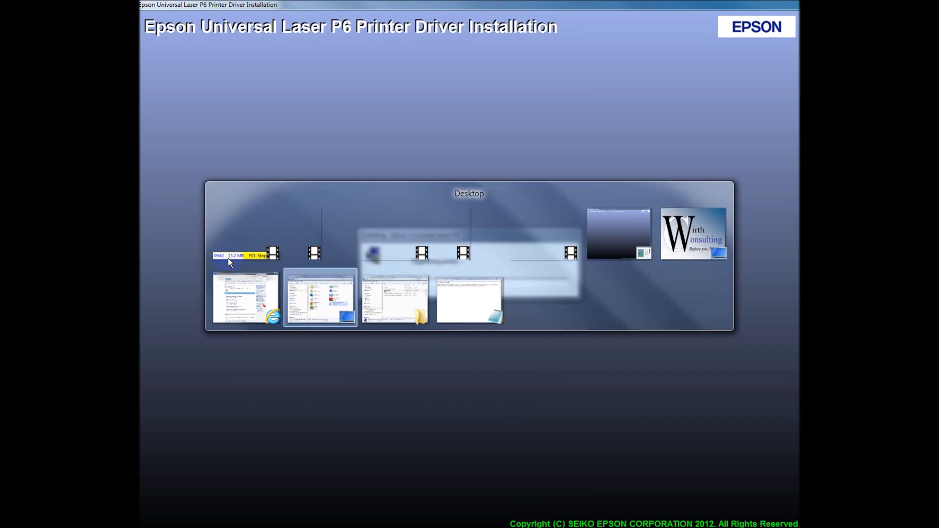
key("alt+Tab")
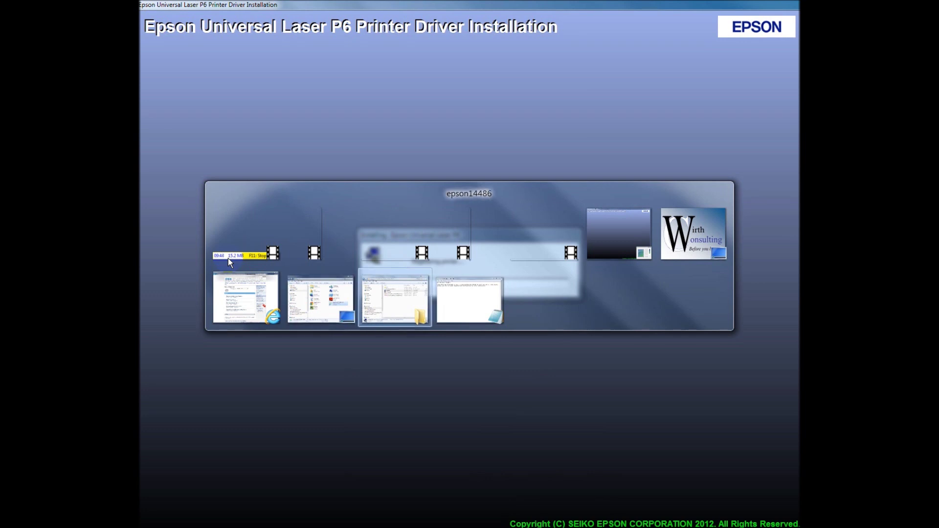
key("alt+Tab")
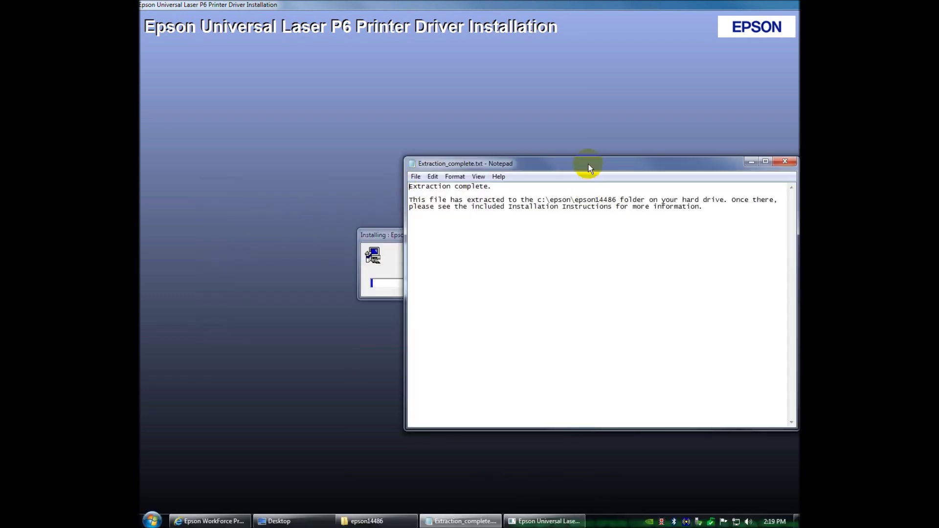
left_click_drag(588, 163, 496, 162)
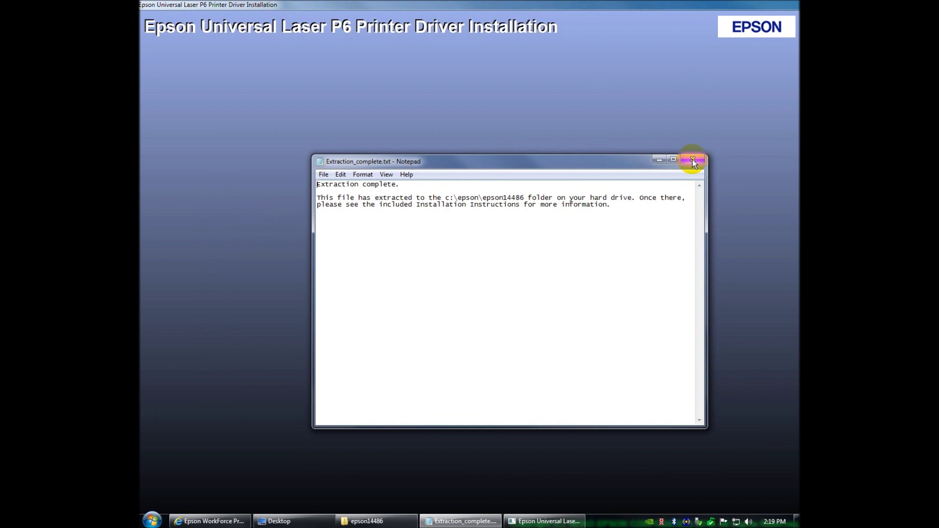
left_click(693, 162)
- Minimize the Epson WorkForce web page in Internet Explorer
key("alt+Tab")
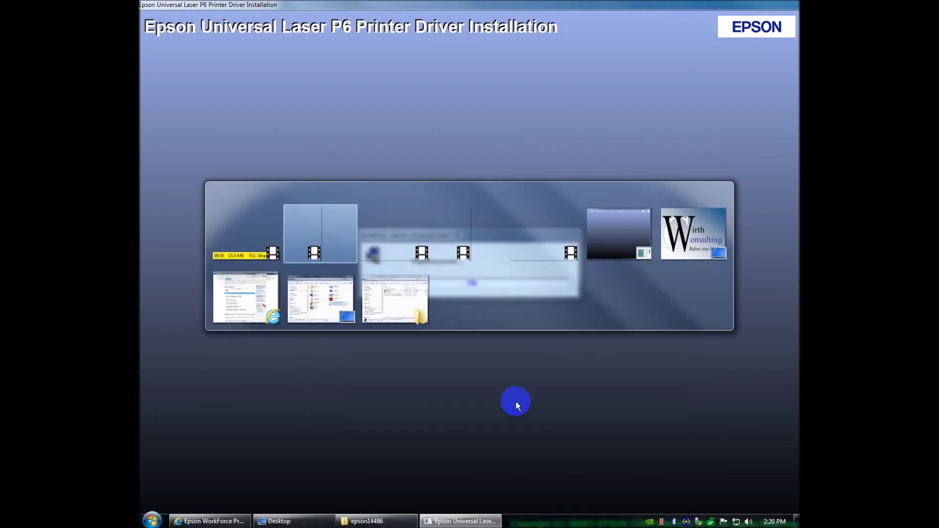
key("alt+Tab")
key("alt+Tab")
key("alt+Tab")
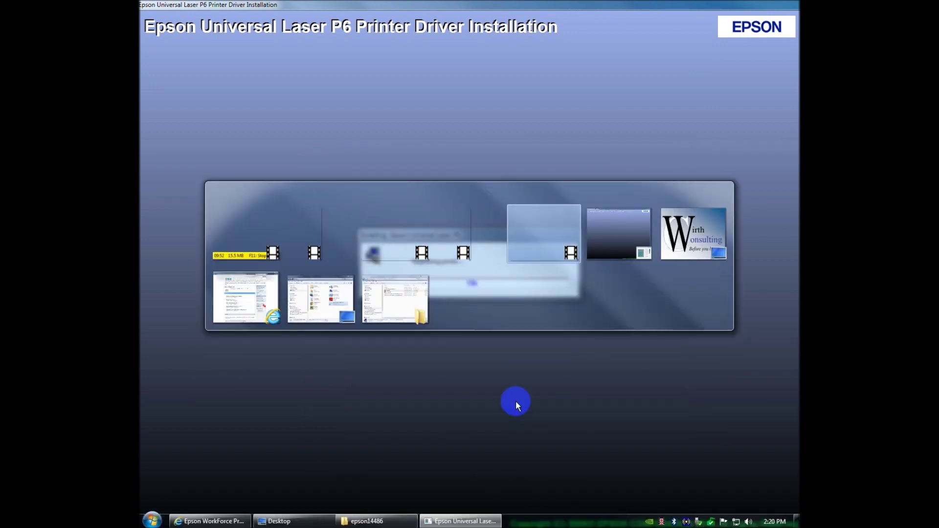
key("alt+Tab")
key("alt+Tab")
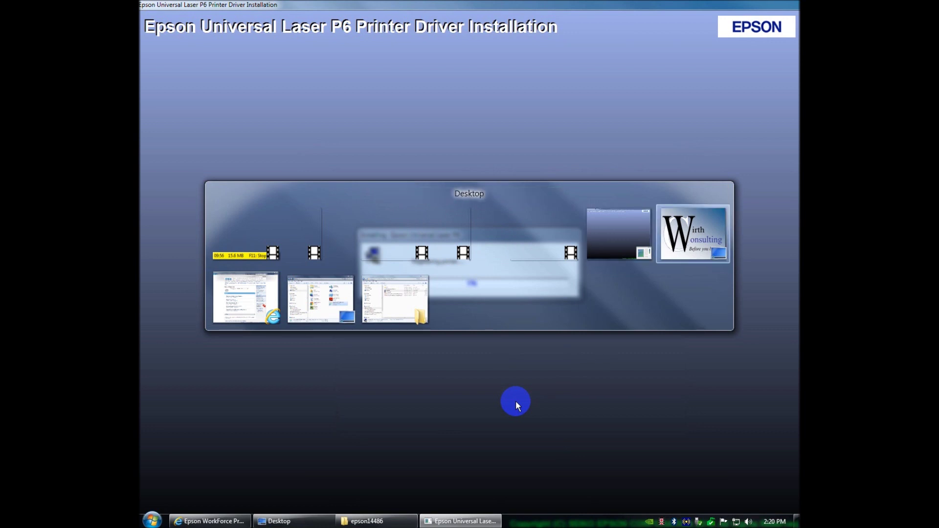
key("alt+Tab")
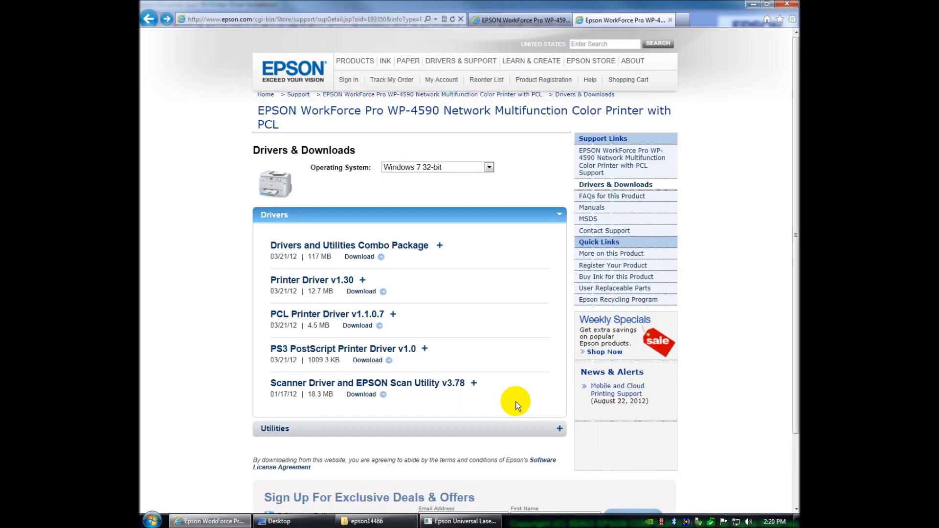
left_click(751, 8)
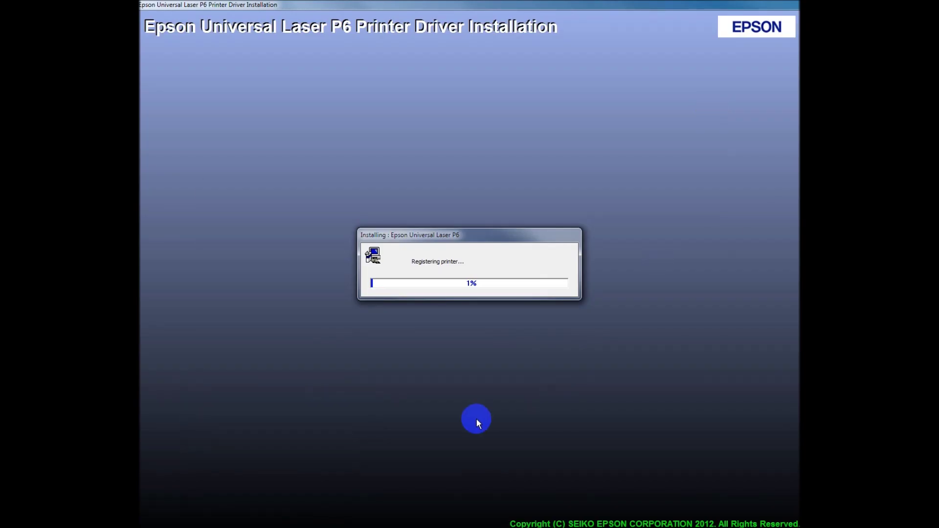
- Close the Desktop and epson14486 Explorer folder windows
key("alt+Tab")
key("alt+Tab")
key("alt+Tab")
key("alt+Tab")
key("alt+Tab")
key("alt+Tab")
key("alt+Tab")
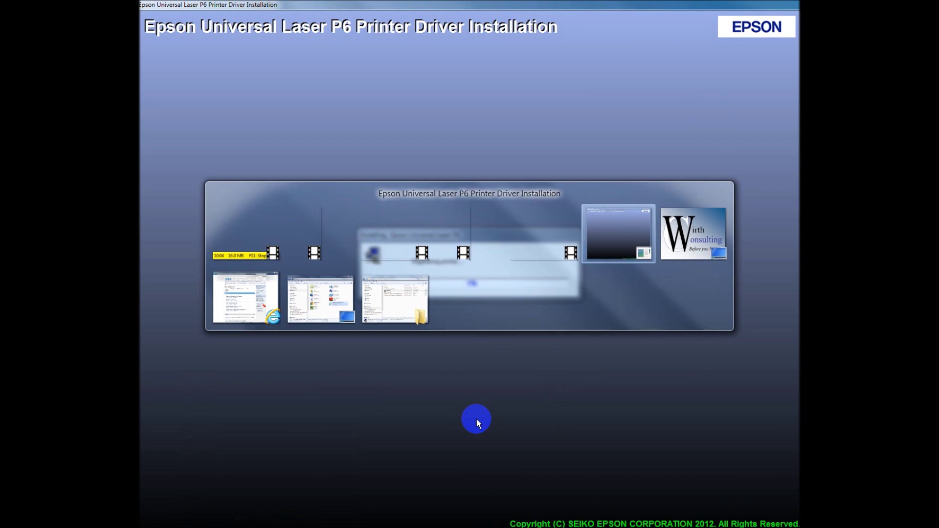
key("alt+Tab")
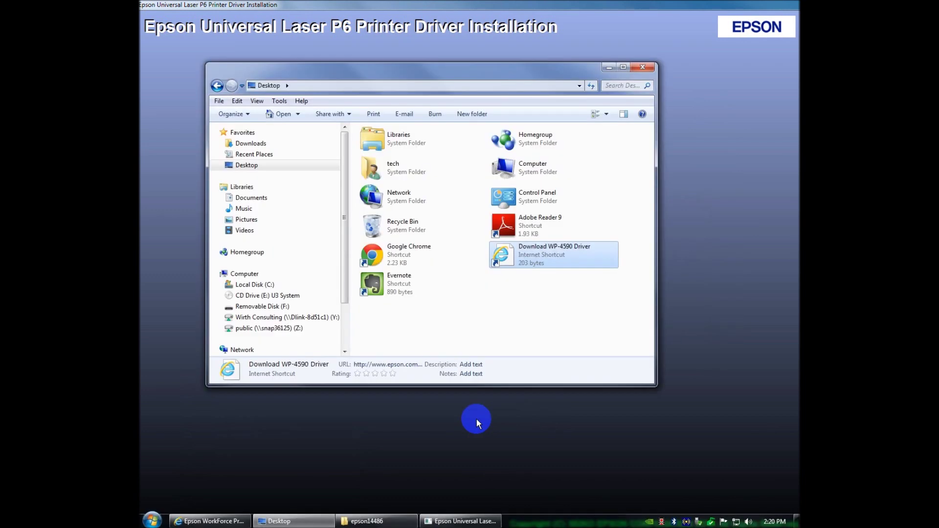
left_click(643, 67)
key("alt+Tab")
key("alt+Tab")
key("alt+Tab")
key("alt+Tab")
key("alt+Tab")
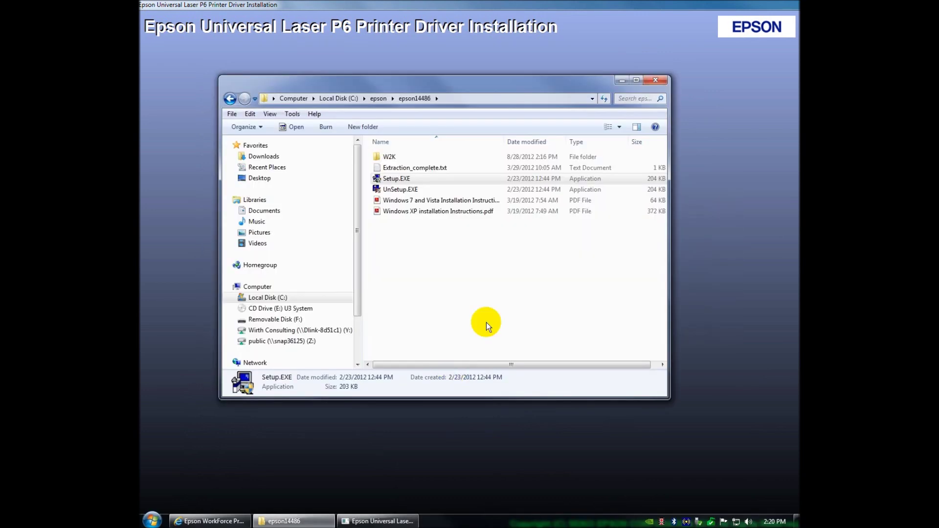
left_click(656, 81)
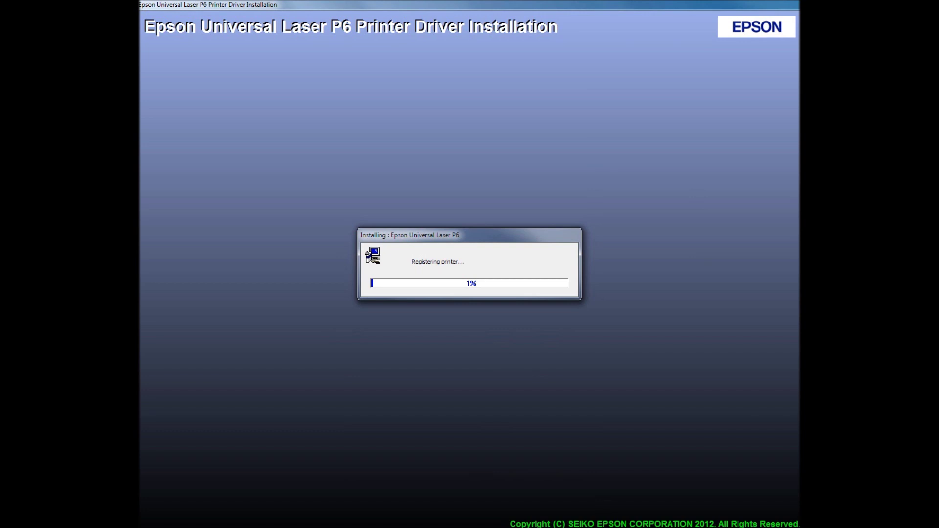
- Switch from the registering installer to the Wirth Consulting desktop with Alt+Tab
key("alt+Tab")
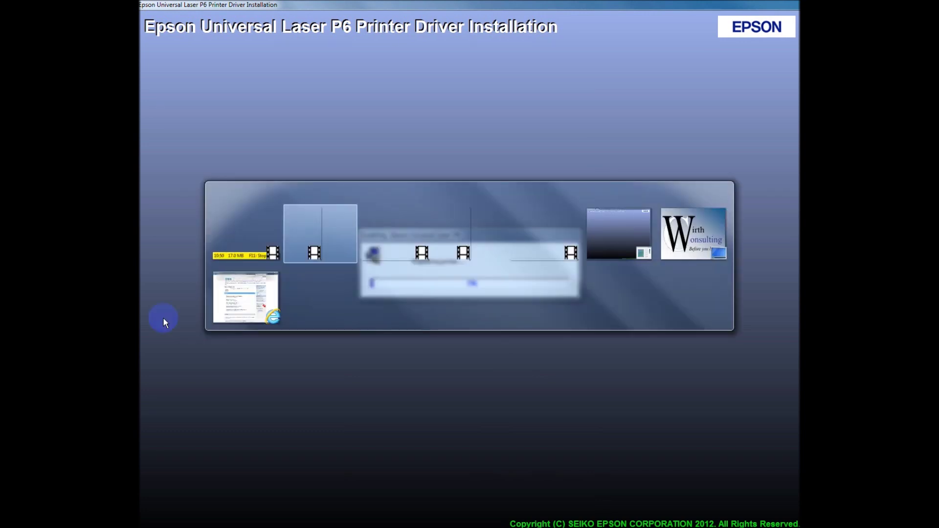
key("Tab")
key("Tab")
key("Tab")
key("Tab")
key("Tab")
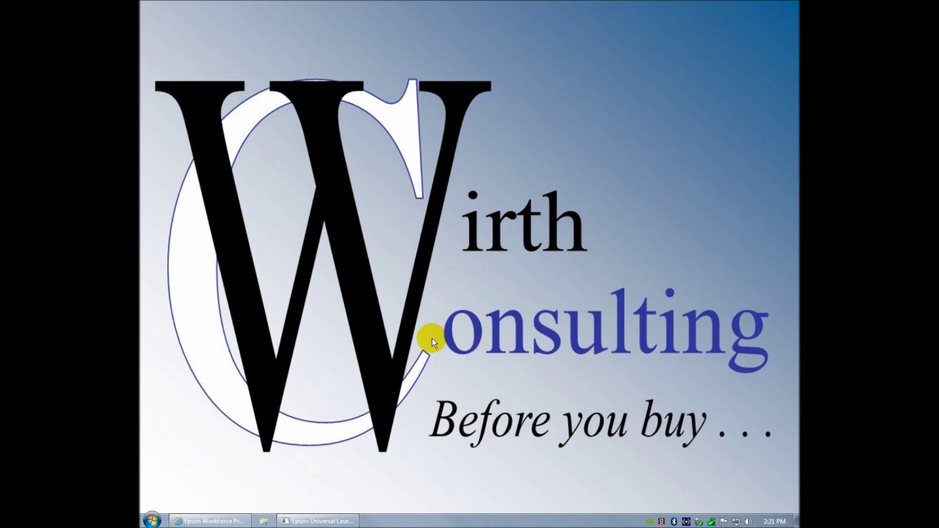
- Cycle through the open windows with Alt+Tab to bring the WP-4590 installer forward
key("alt+Tab")
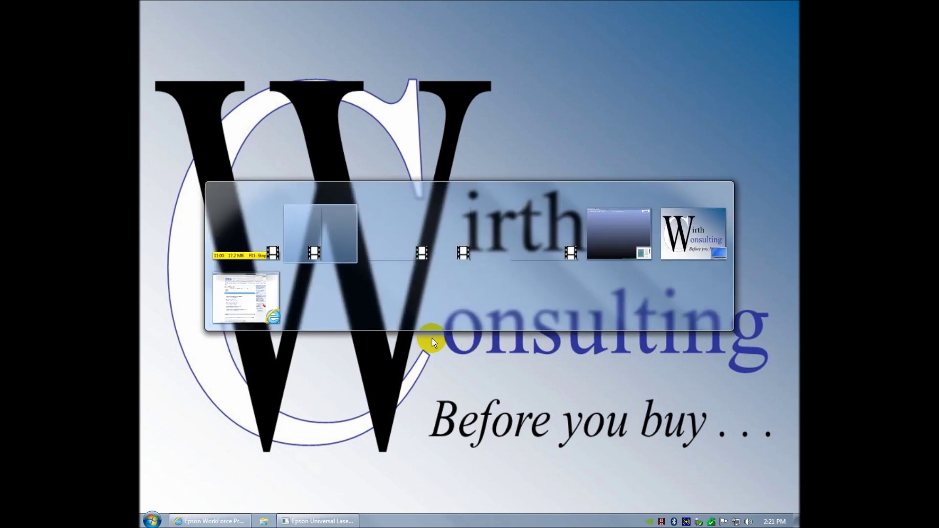
key("Tab")
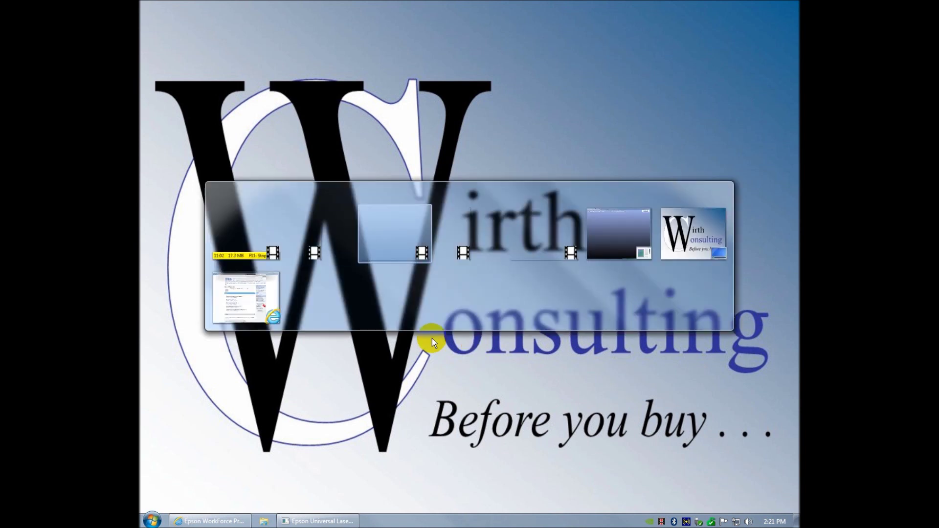
key("Tab")
key("Tab")
key("Tab")
key("Tab")
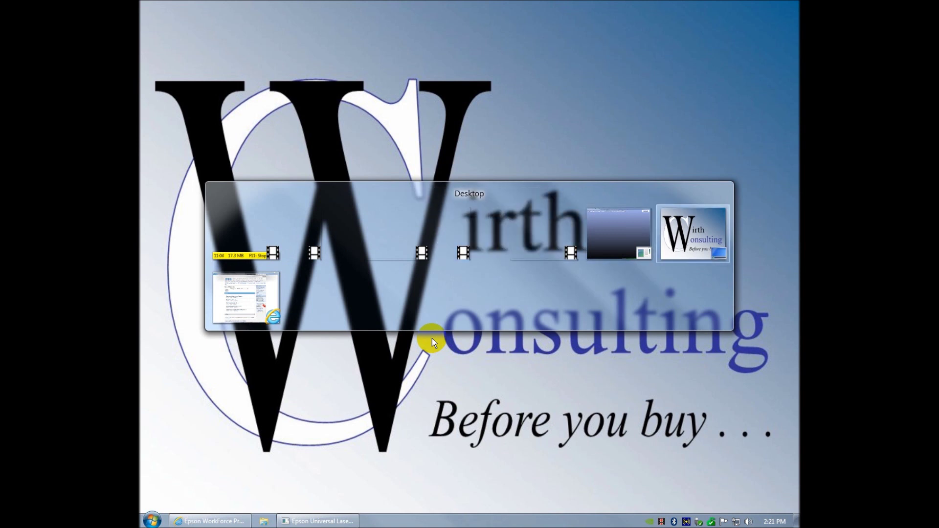
key("Tab")
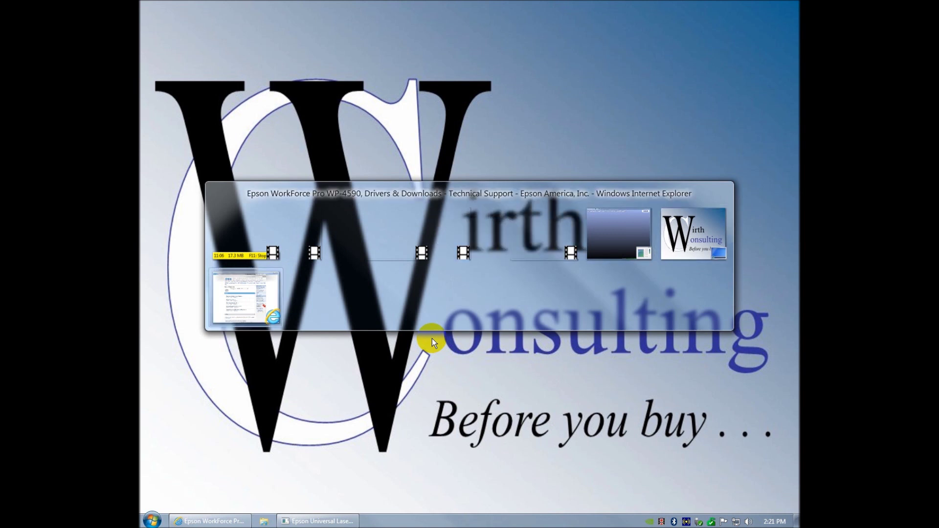
key("Tab")
key("Tab")
key("Tab")
key("Tab")
key("Tab")
key("Tab")
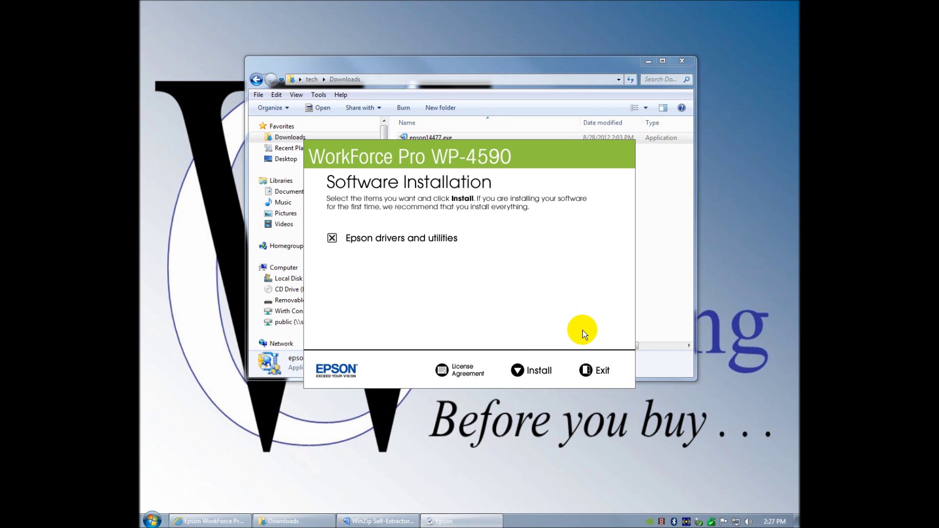
- Install with the Standard Epson Driver and a wired network connection, then return to the drivers webpage
left_click(515, 372)
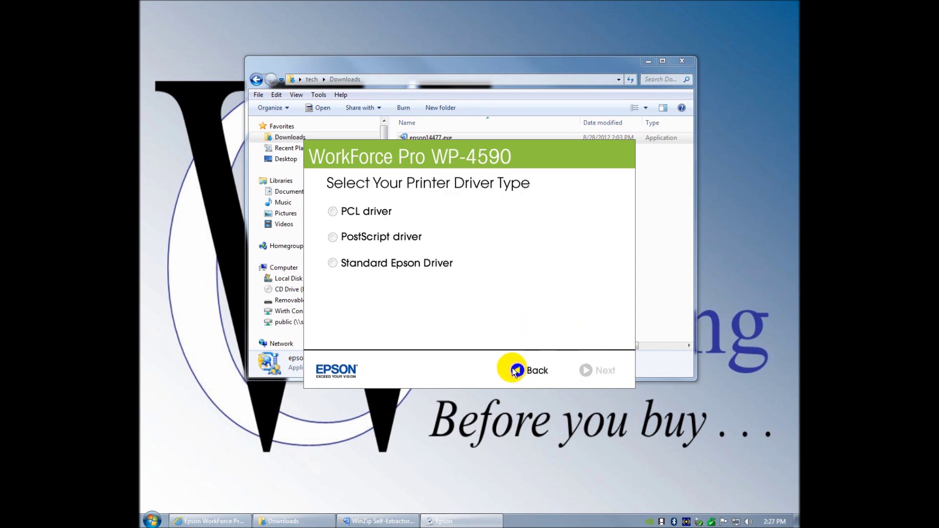
left_click(333, 264)
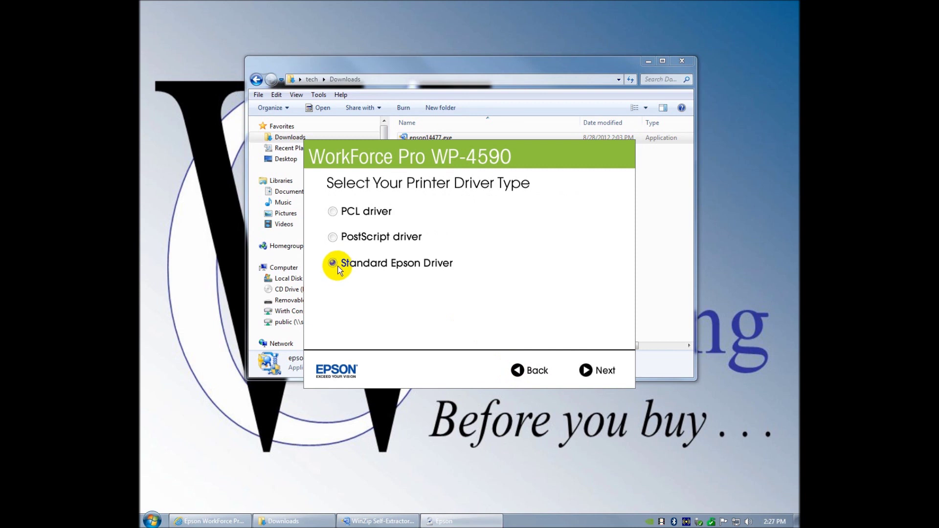
left_click(603, 367)
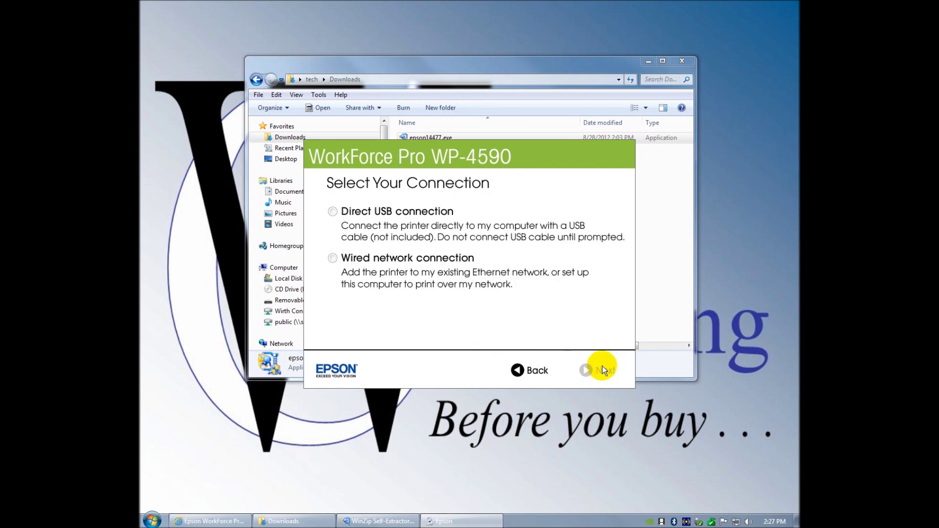
left_click(333, 259)
left_click(194, 521)
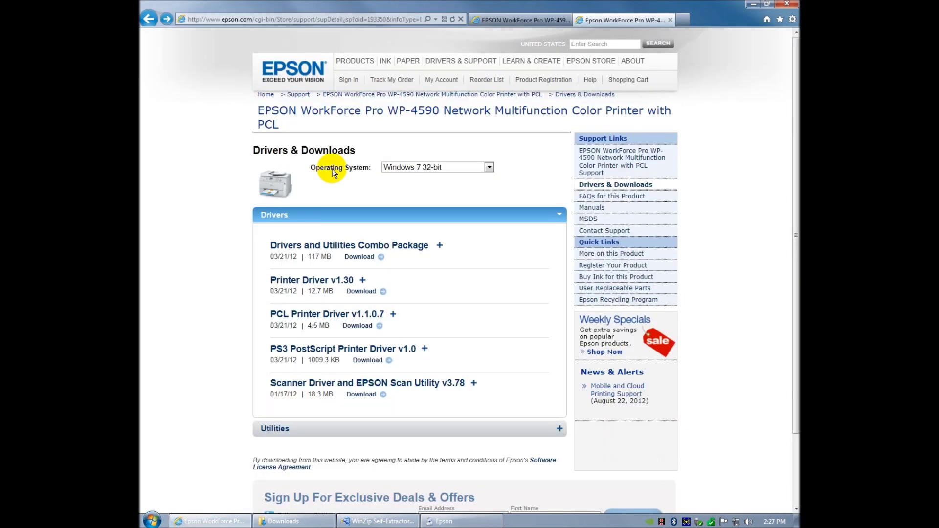
- Open the WP-4590 product overview page and scroll to the Product Info for model C11CB31201
left_click(435, 95)
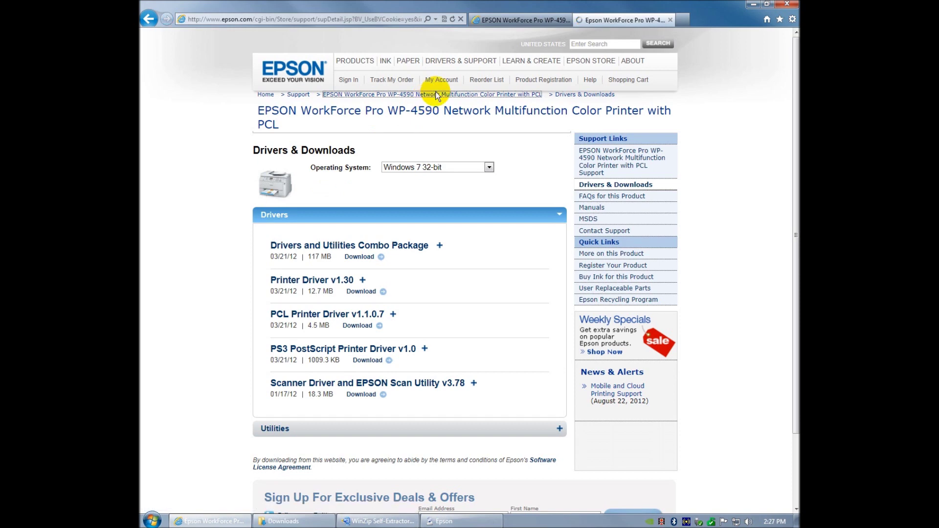
left_click(514, 20)
scroll(403, 327, "down", 4)
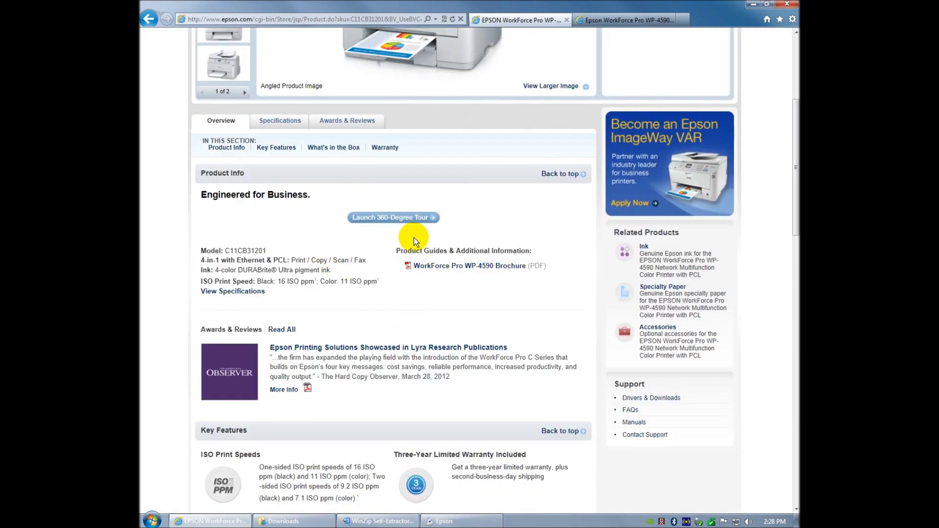
- Browse through the WP-4590 Specifications sections
left_click(275, 121)
scroll(347, 267, "down", 10)
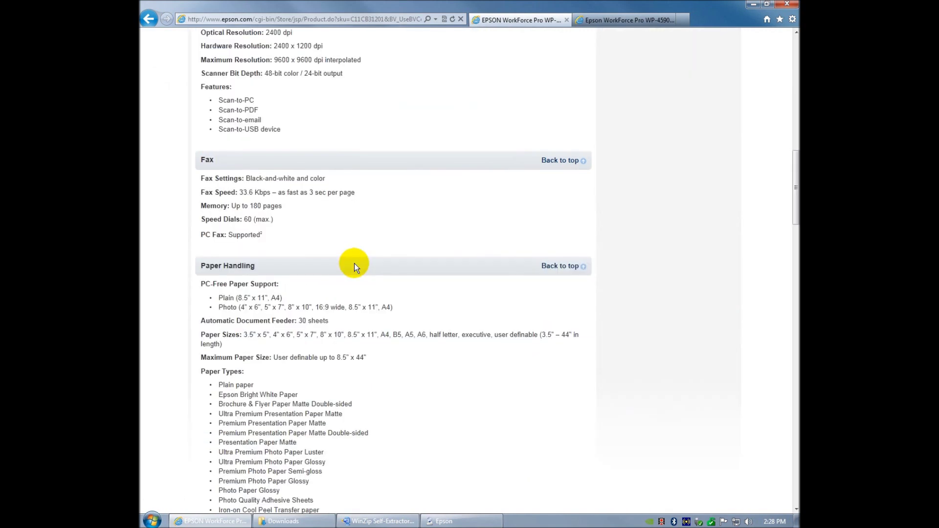
scroll(354, 263, "down", 12)
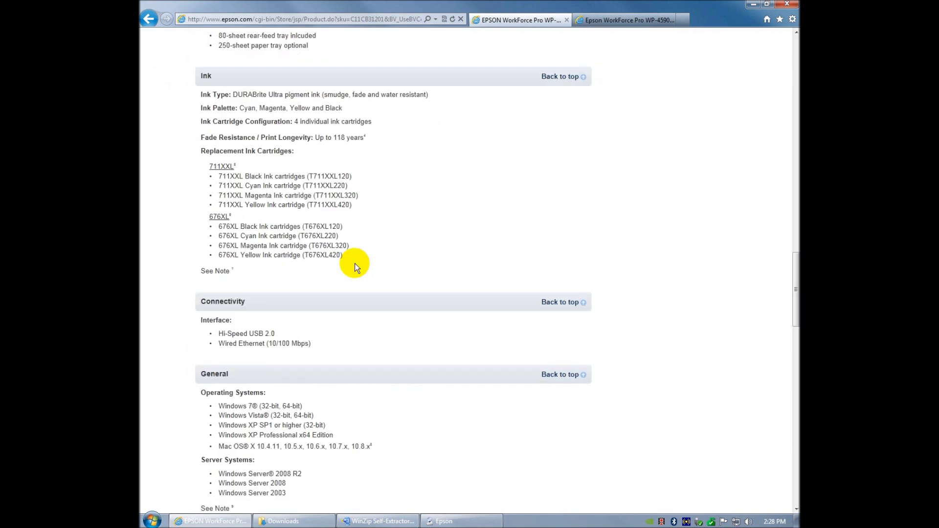
scroll(354, 263, "down", 3)
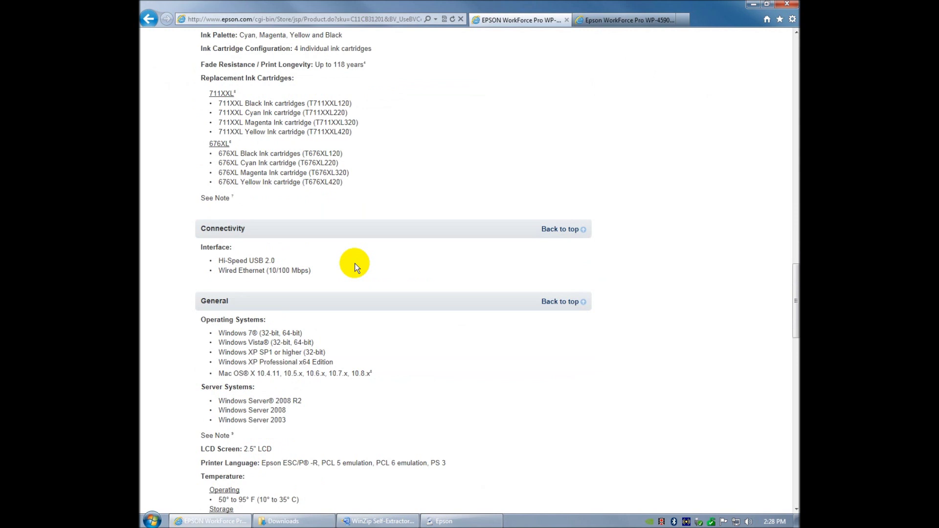
scroll(535, 189, "up", 8)
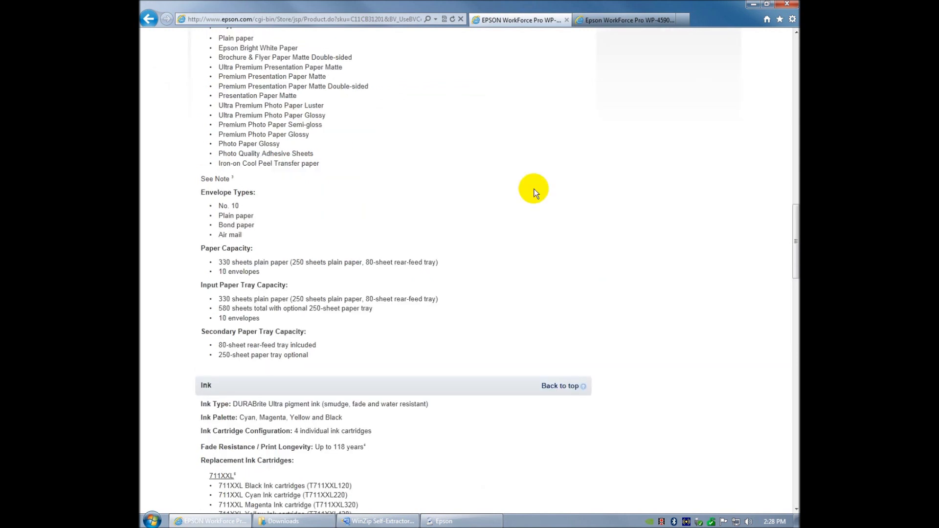
- Go back to the WorkForce business printers page comparing six WorkForce Pro models
key("BackSpace")
scroll(777, 446, "down", 1)
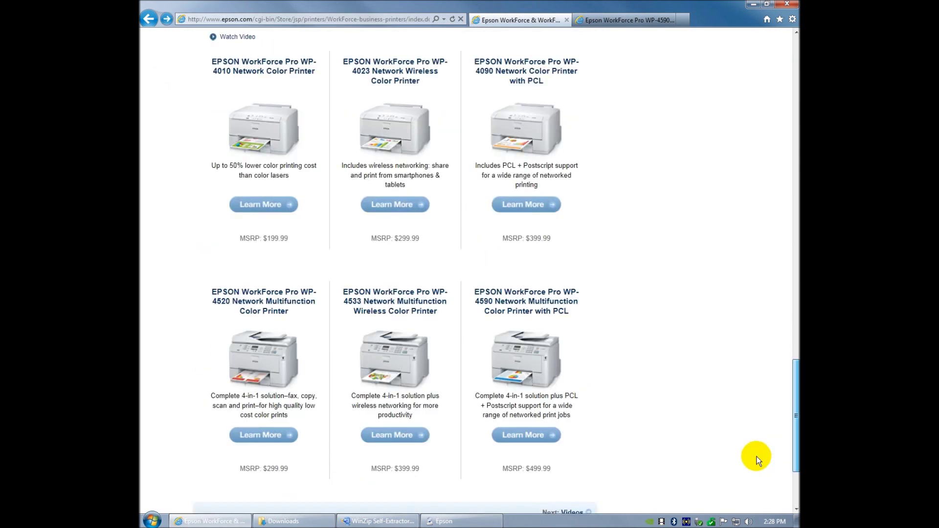
mouse_move(387, 355)
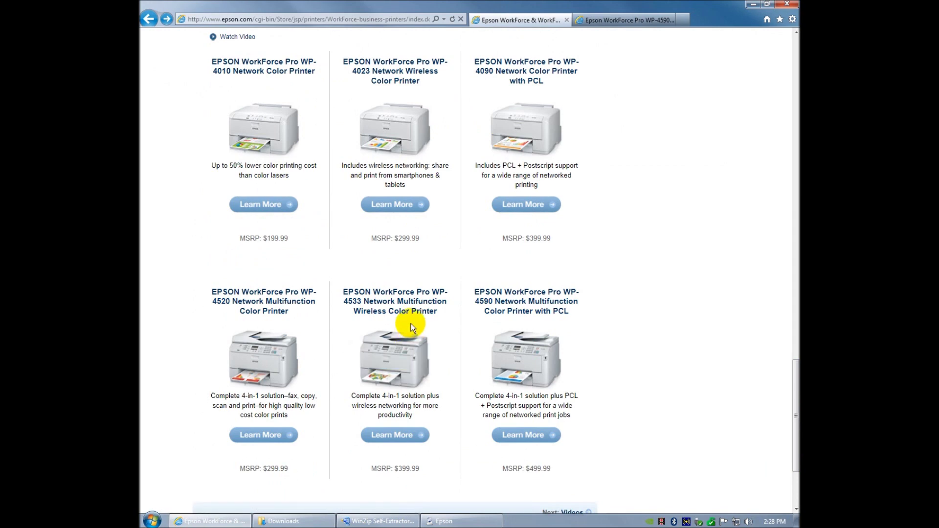
- Choose first-time printer setup, continue past the cabling step, and accept checking online for updates
left_click(751, 5)
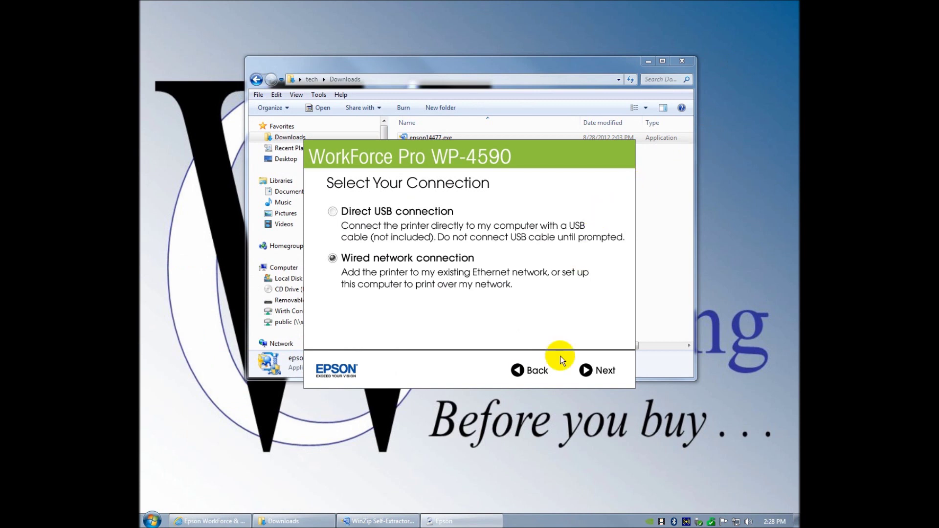
left_click(595, 371)
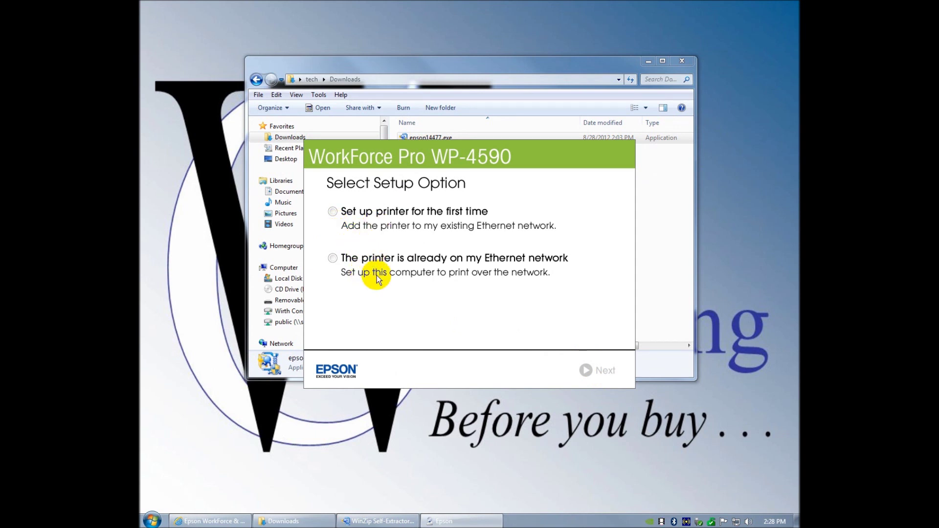
left_click(333, 212)
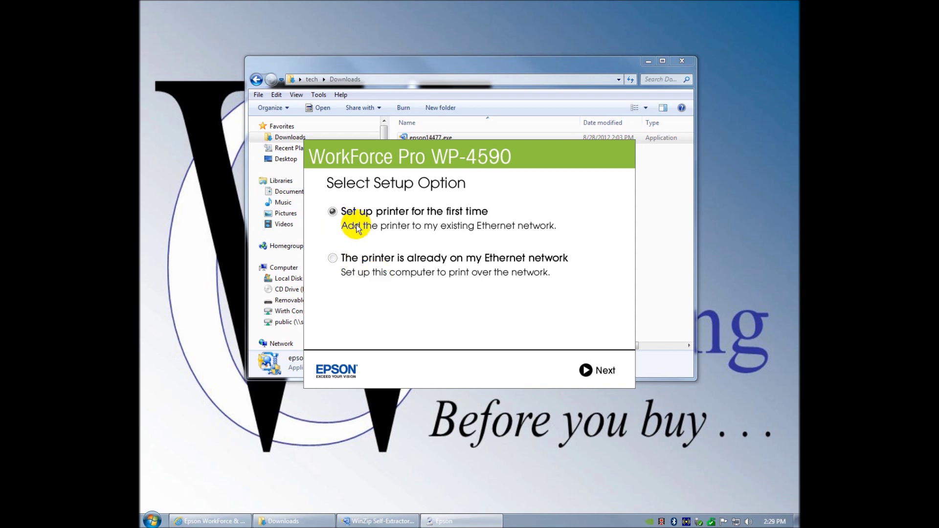
left_click(607, 371)
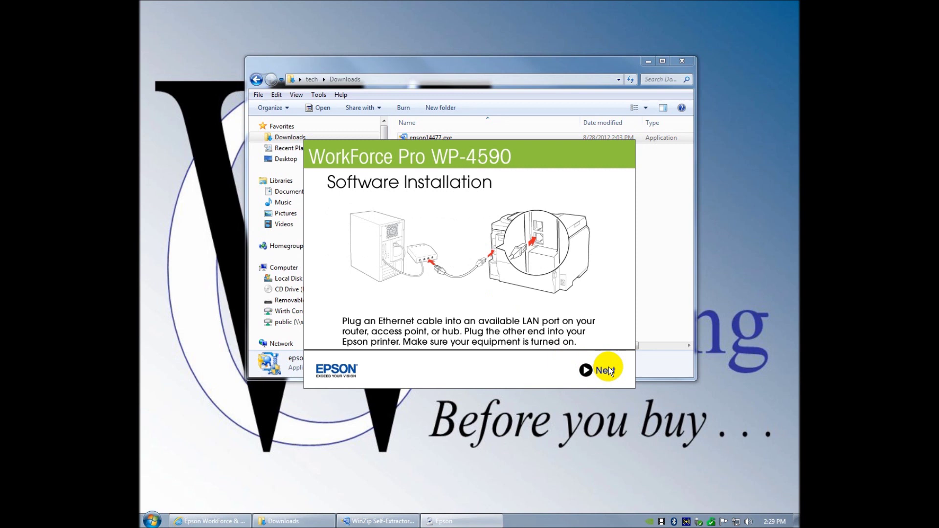
left_click(608, 370)
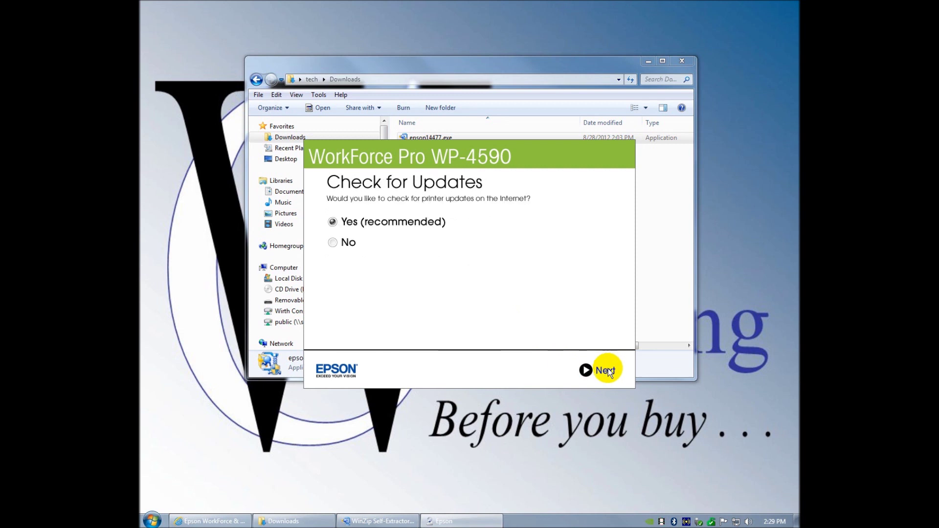
left_click(608, 371)
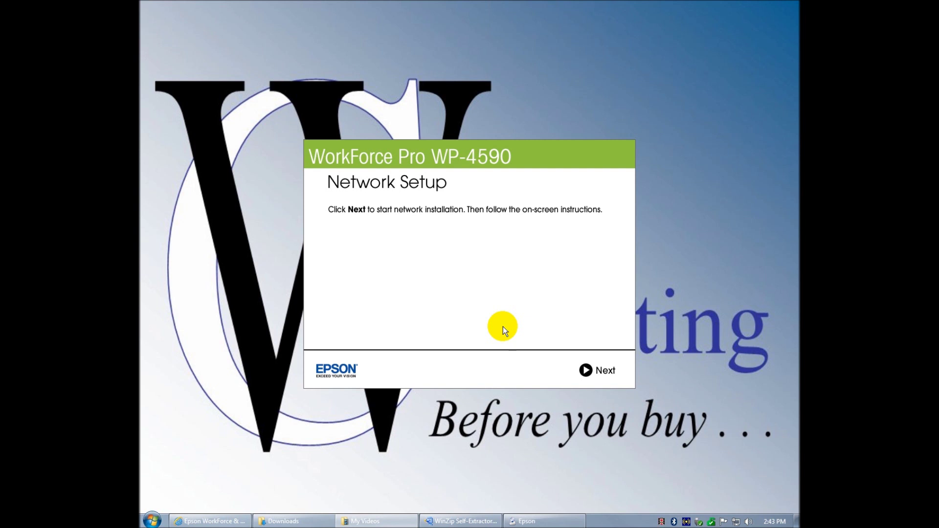
- Start network setup, allow firewall access, and select the detected WP-4590 Series printer
left_click(605, 371)
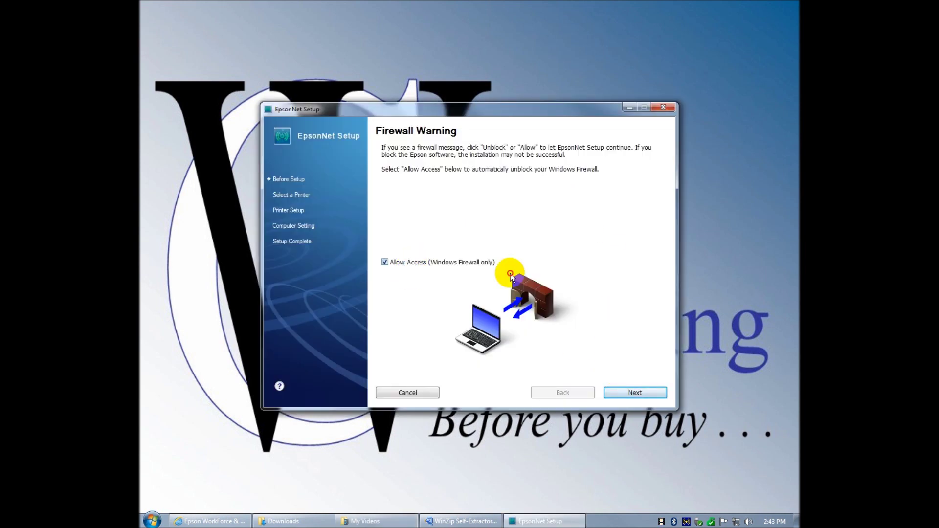
left_click(636, 393)
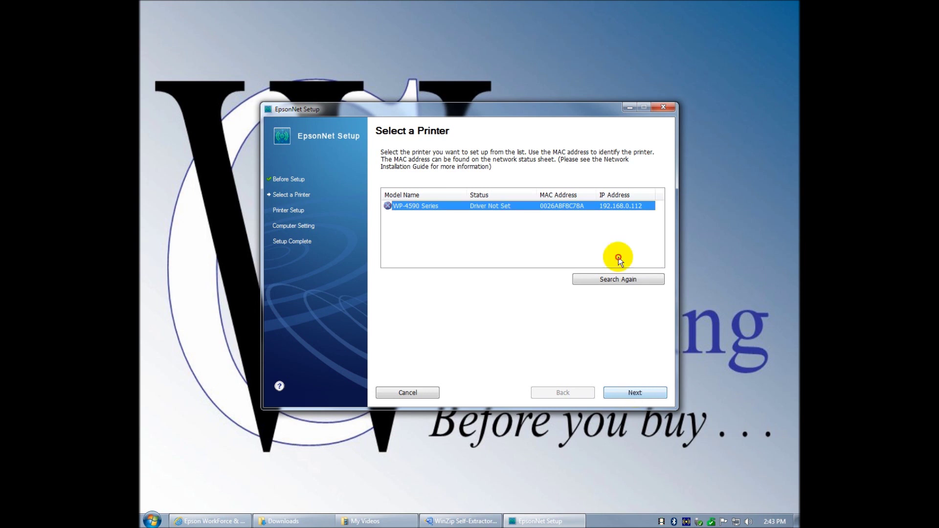
left_click(636, 392)
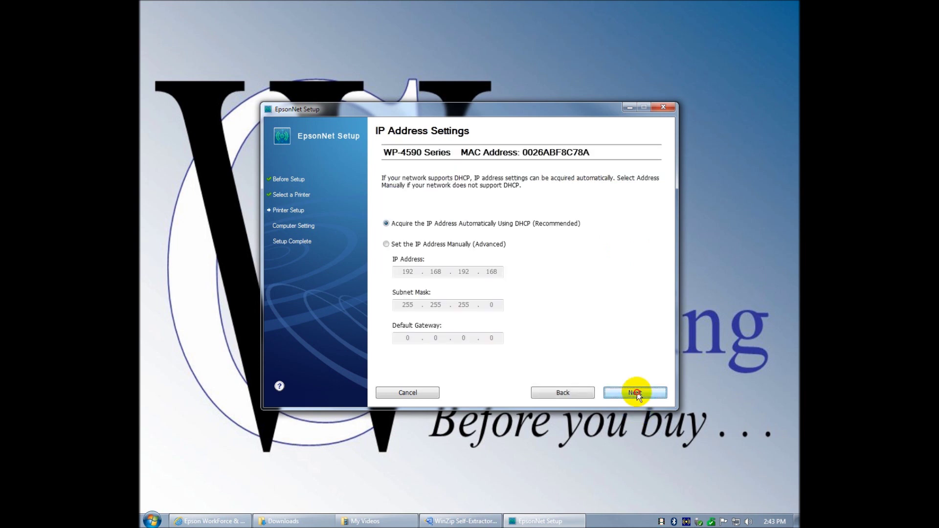
- Keep automatic DHCP addressing and Wi-Fi/Network file sharing for the WP-4590
left_click(644, 393)
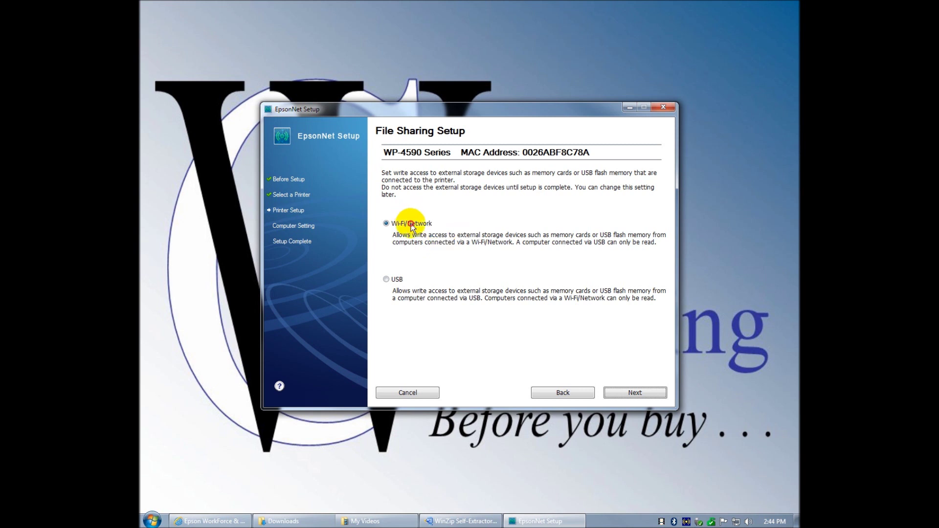
left_click(638, 392)
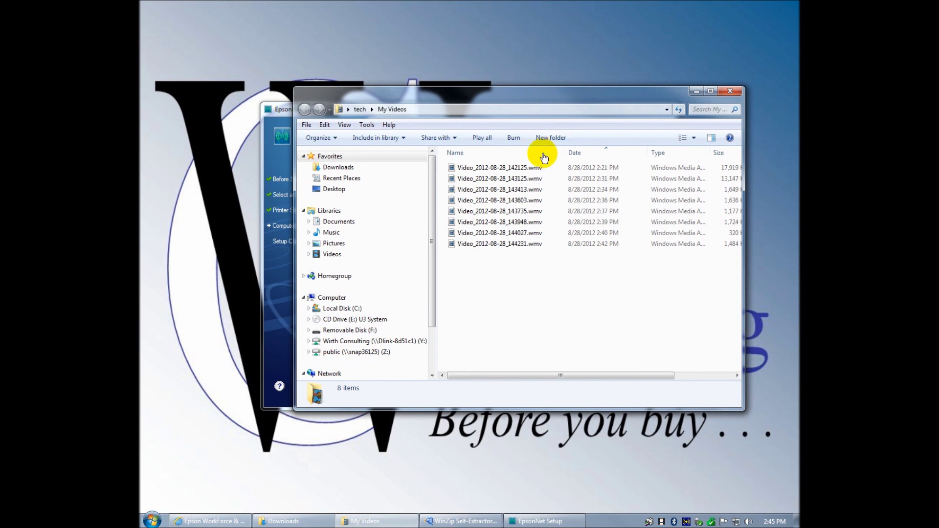
- Minimize the My Videos folder so EpsonNet Setup reaches Installation Complete
left_click(581, 101)
left_click(697, 91)
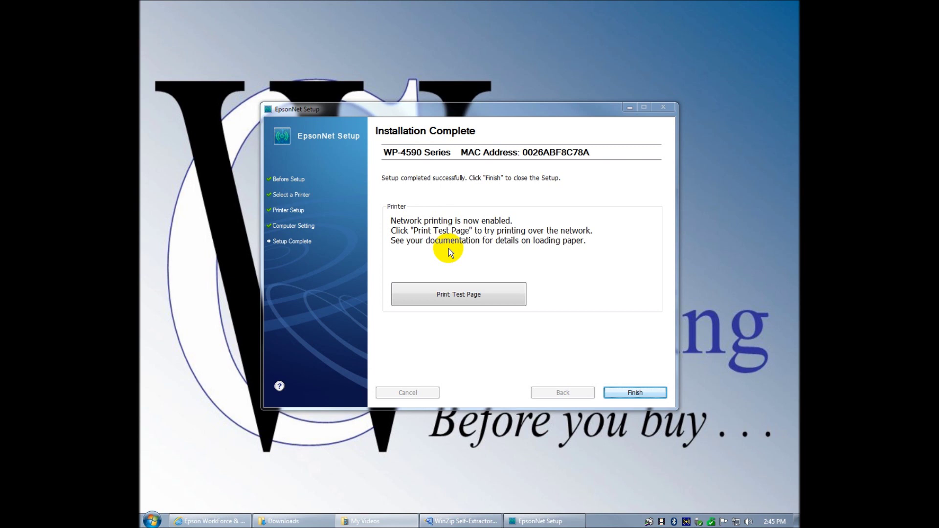
- Finish EpsonNet Setup and answer Yes to setting up the fax number and header now
left_click(648, 395)
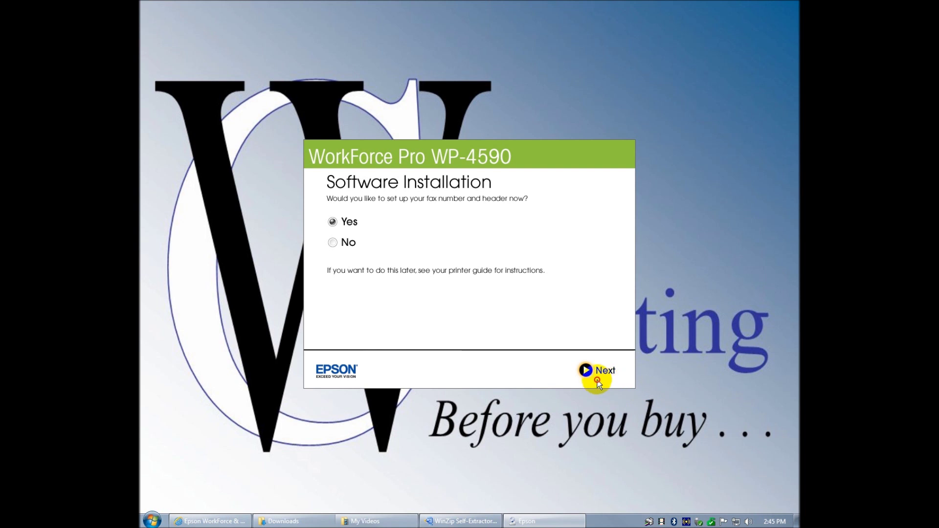
left_click(596, 372)
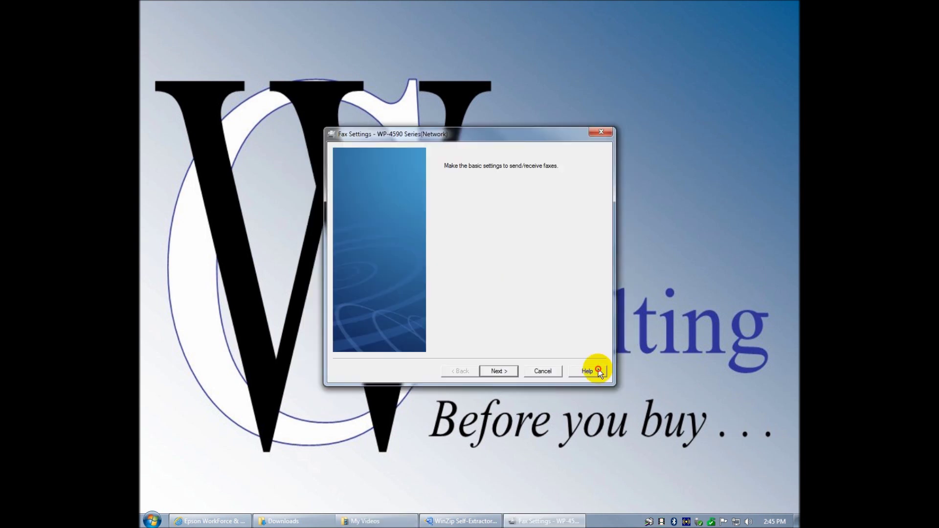
- Enter the company name as the fax header along with the company fax phone number
left_click(507, 373)
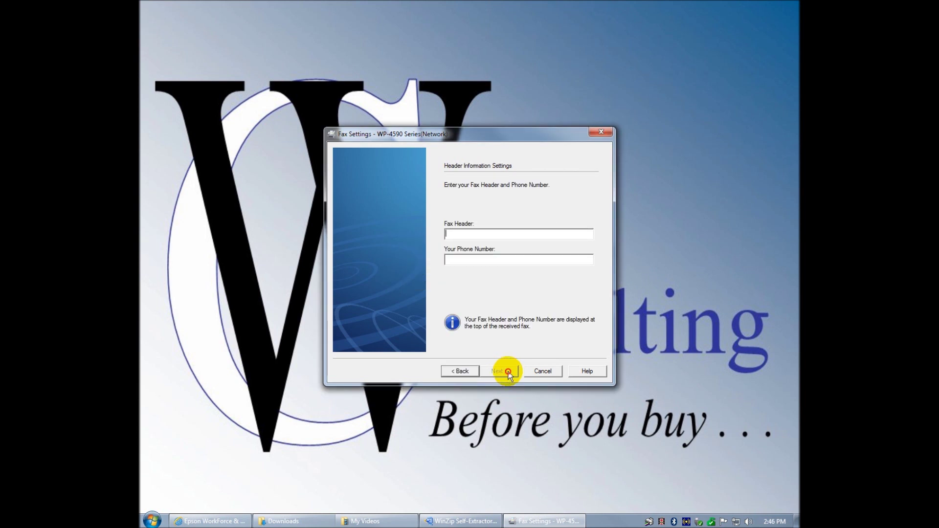
type("With C")
type("onsulting, LL")
type("C")
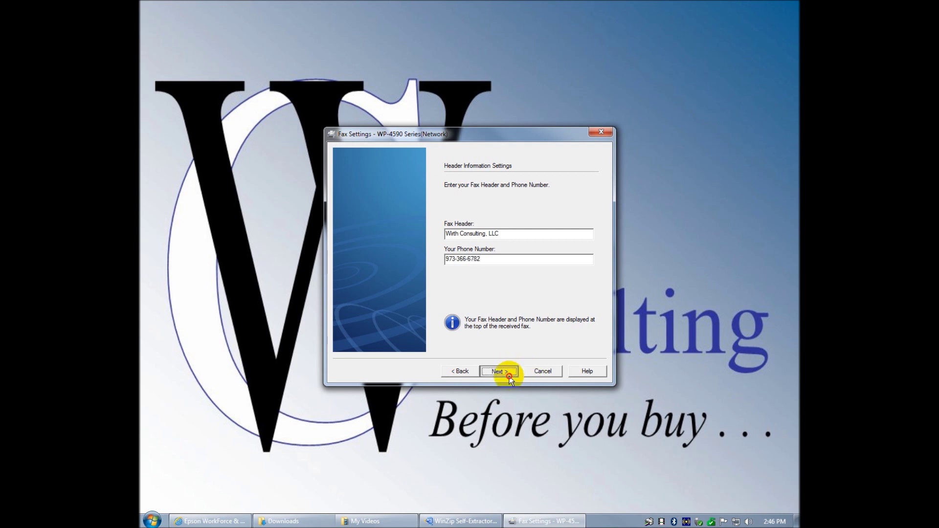
left_click(509, 376)
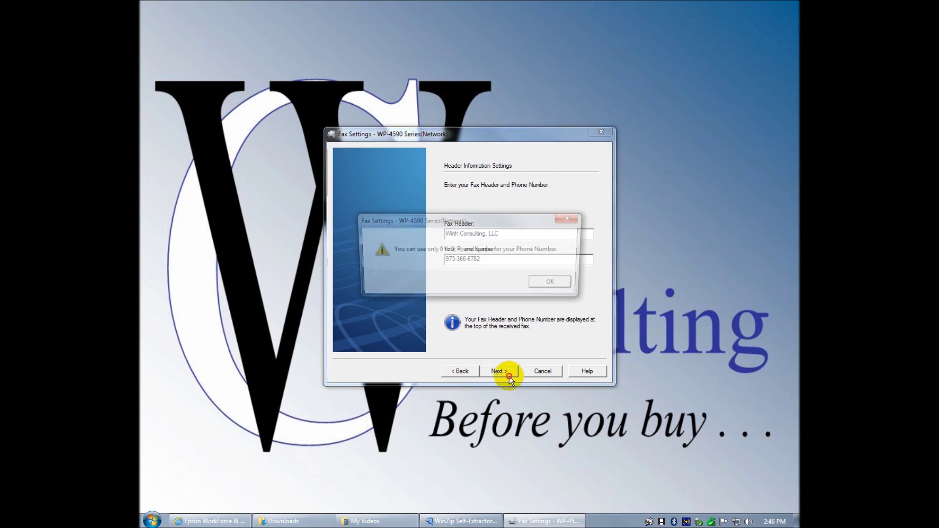
- Dismiss the invalid-number warning, remove the dashes from the phone number, and continue
left_click(556, 285)
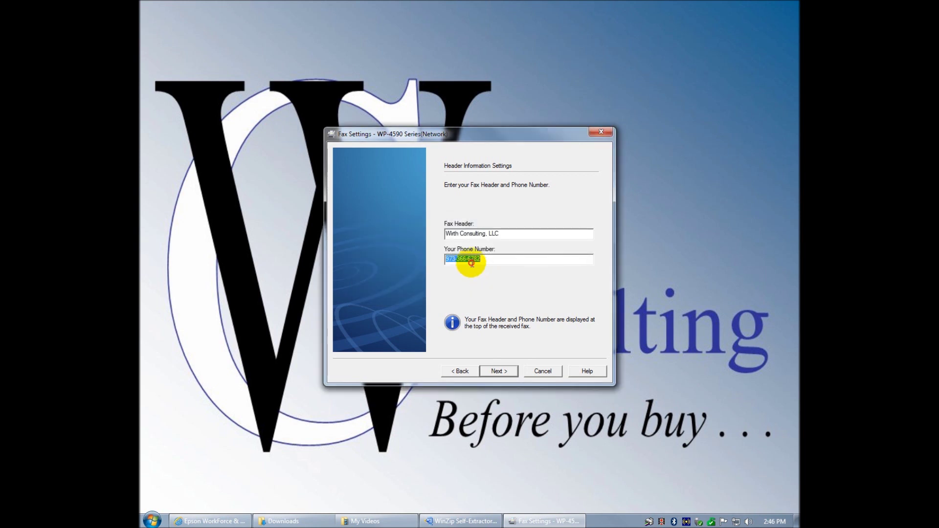
left_click(470, 261)
key("BackSpace")
key("BackSpace")
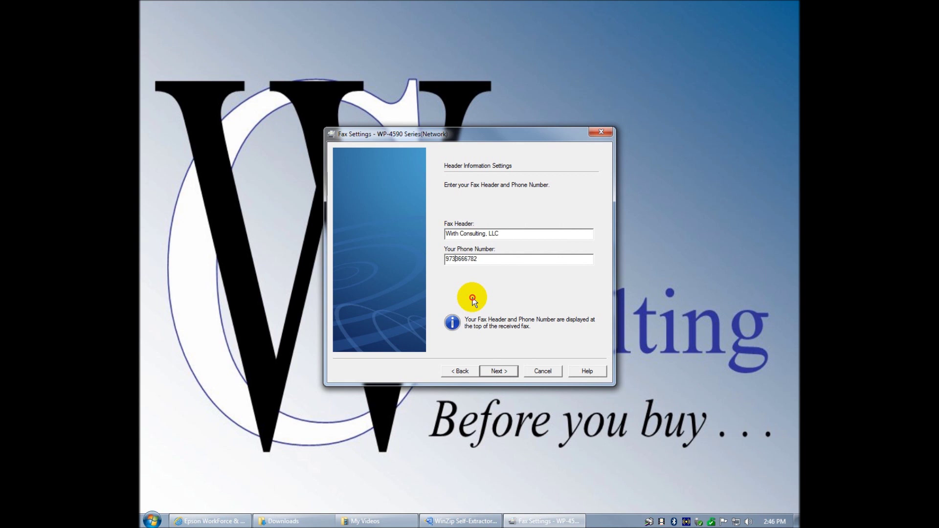
left_click(495, 372)
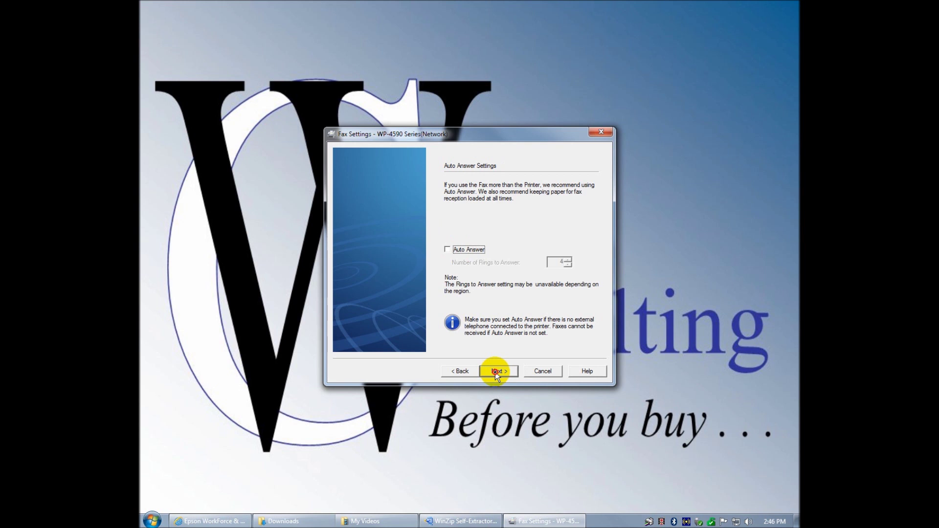
- Keep auto answer off and dial tone detection on, then send the fax settings to the printer
left_click(495, 372)
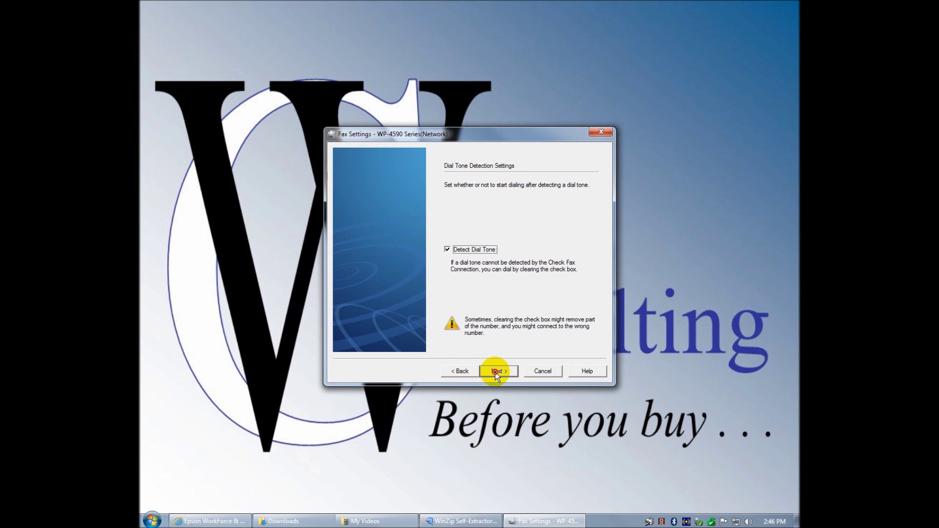
left_click(495, 372)
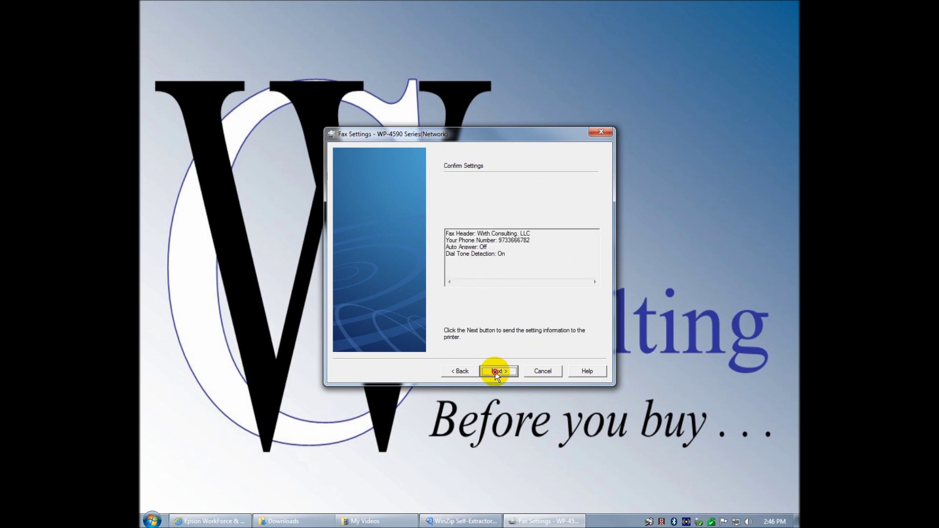
left_click(495, 372)
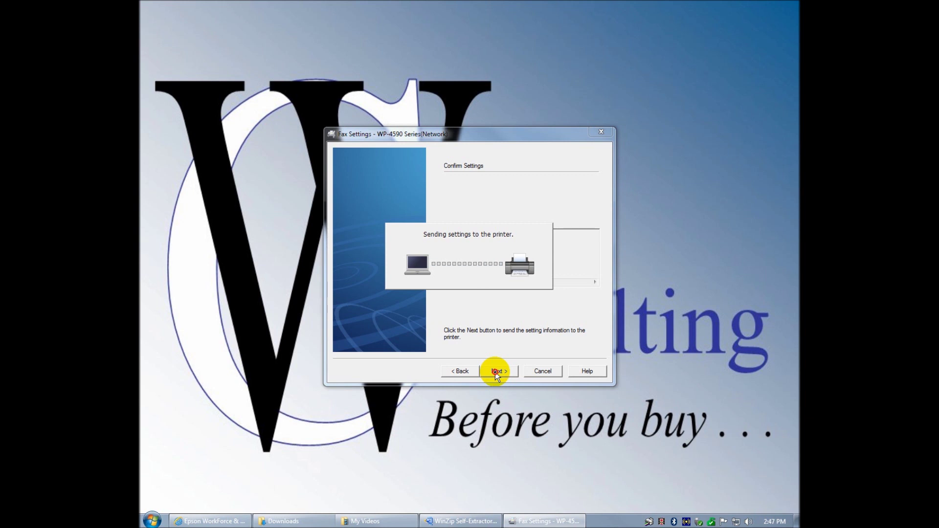
- Browse the EPSON Software and EPSON folders under All Programs, then finish the fax settings wizard
left_click(152, 519)
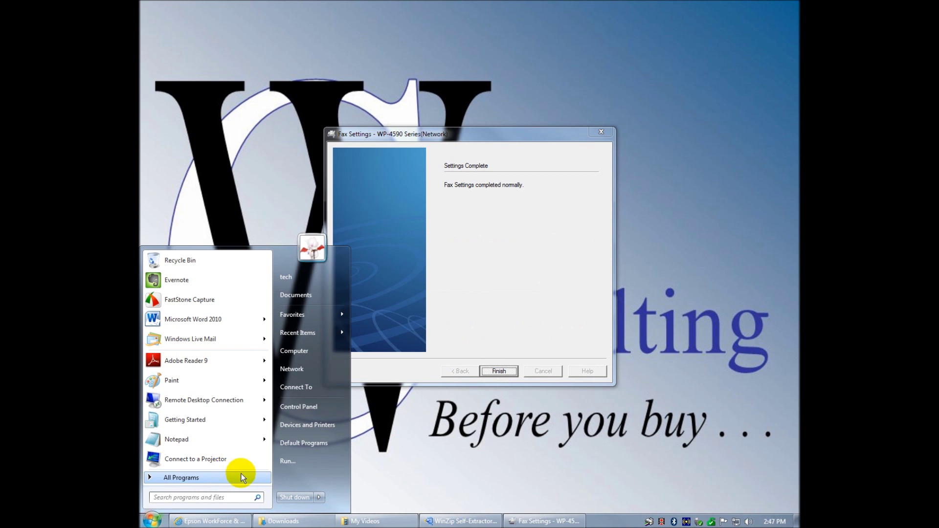
left_click(216, 481)
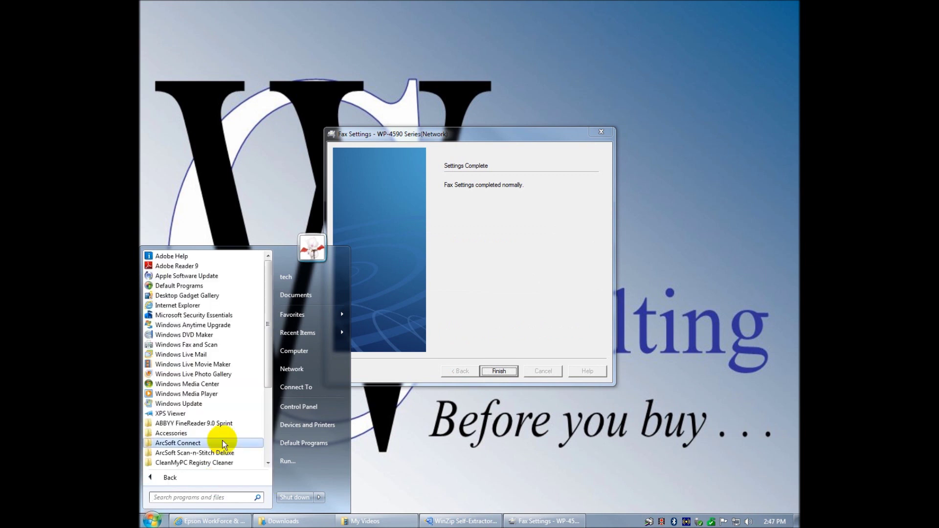
scroll(219, 433, "down", 4)
left_click(203, 365)
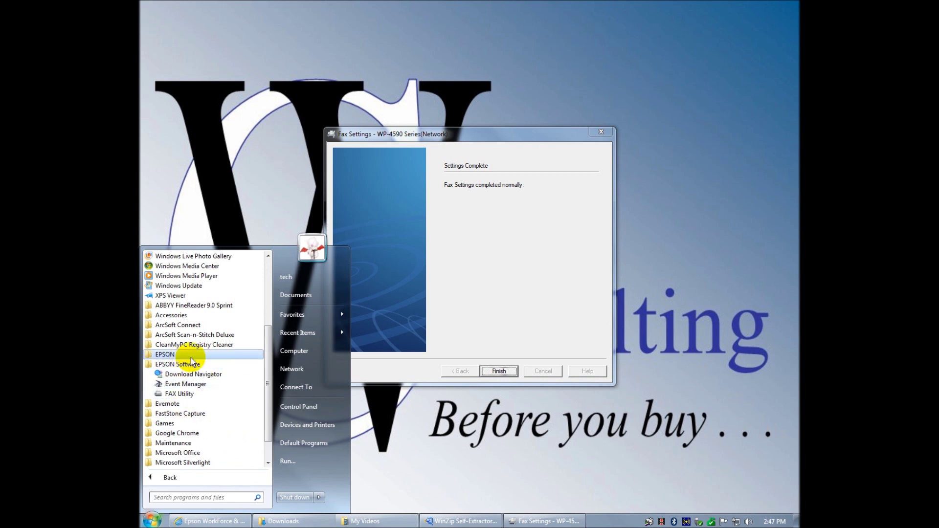
left_click(181, 357)
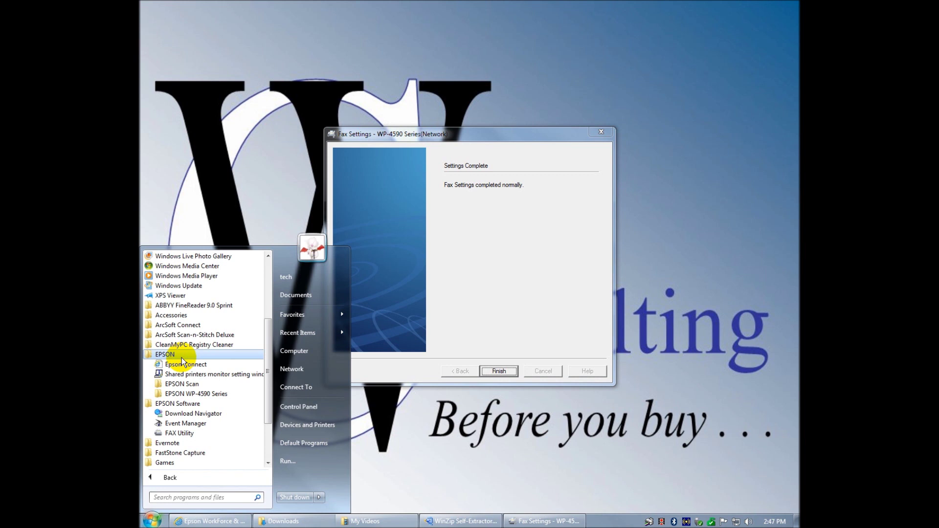
left_click(153, 521)
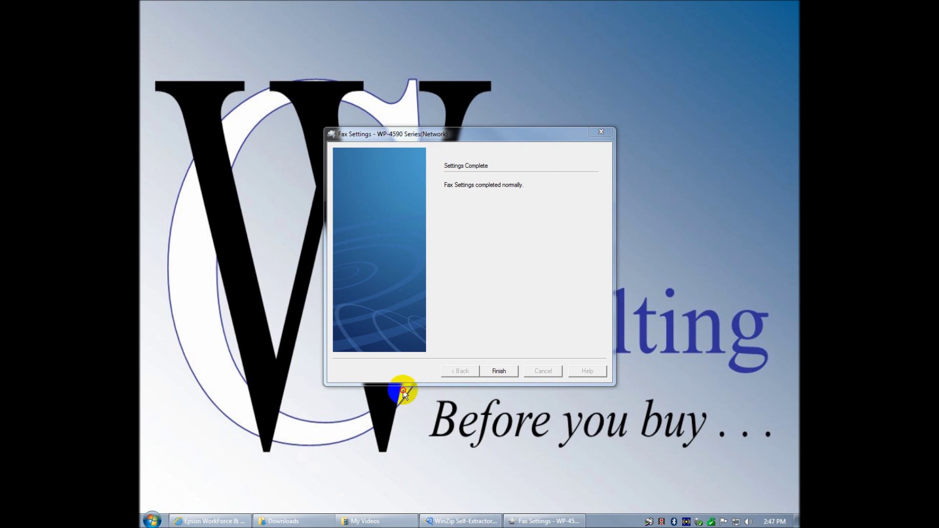
left_click(496, 372)
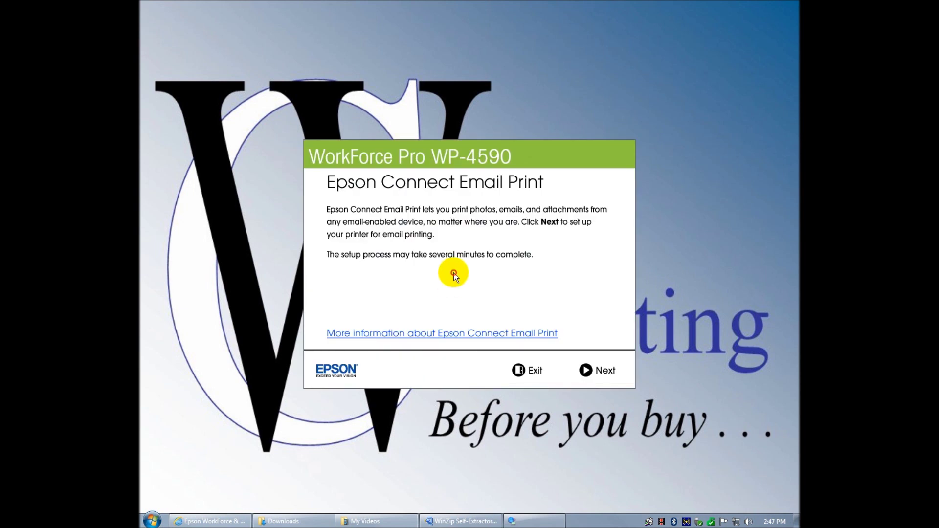
- Proceed with setting up the printer for Epson Connect Email Print
left_click(605, 372)
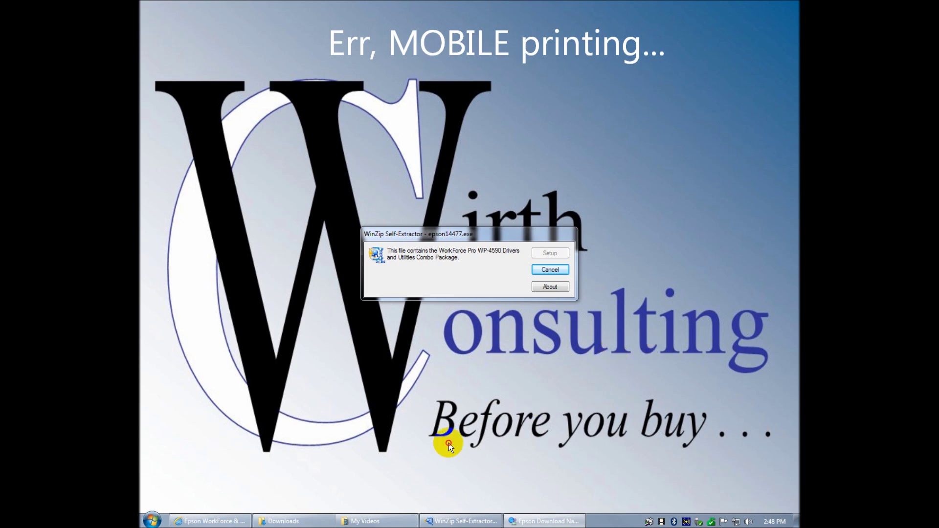
left_click(215, 522)
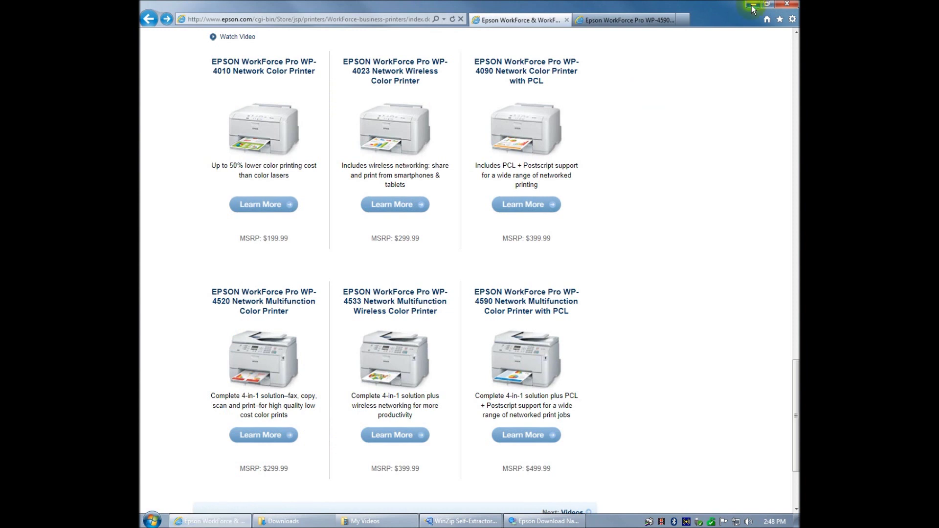
left_click(752, 5)
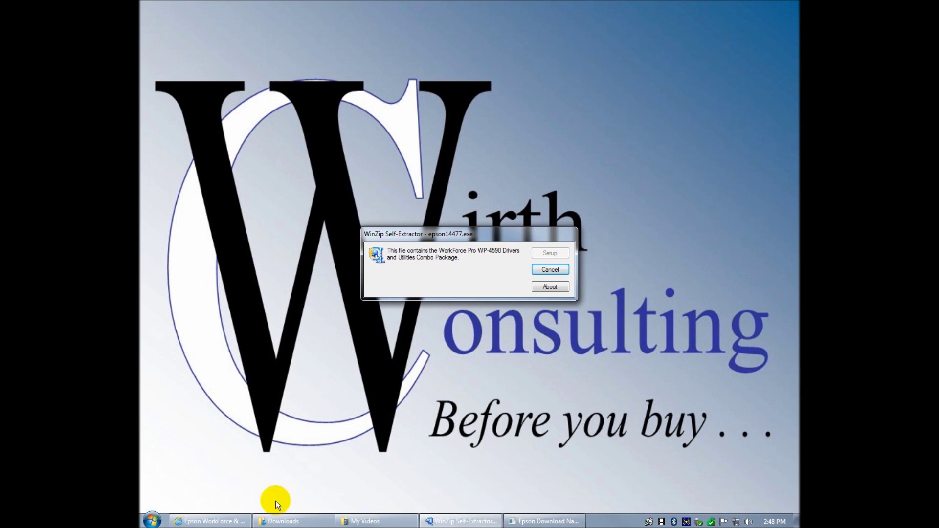
left_click(221, 521)
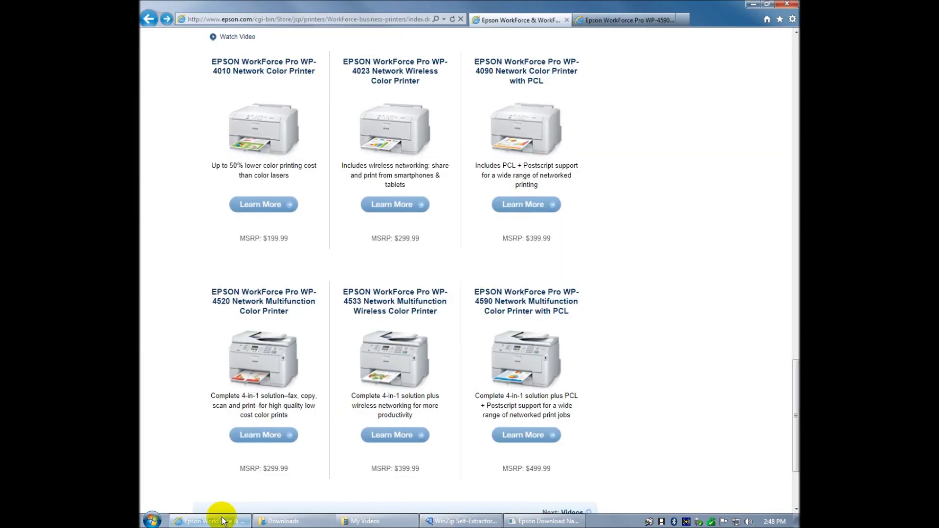
left_click(754, 4)
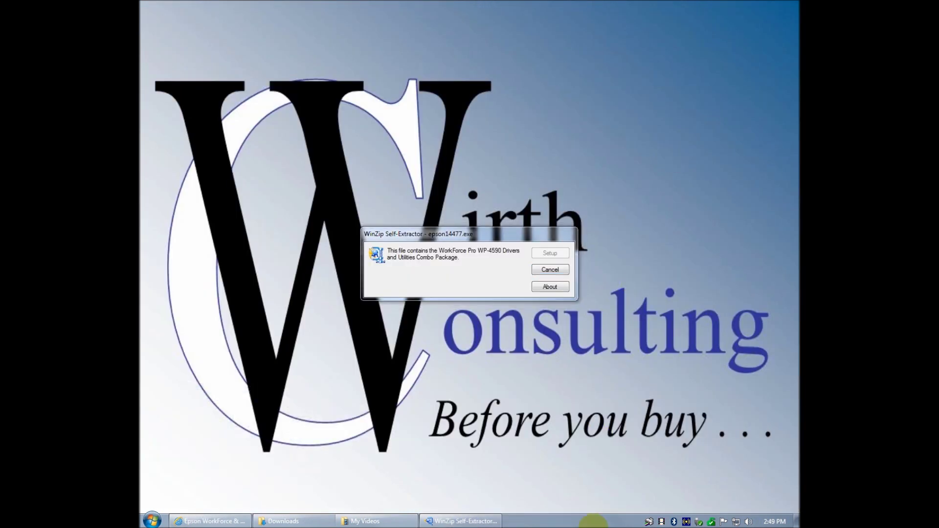
- Agree to the Epson Connect licence and confirm paper is loaded to start registering the WP-4590
right_click(649, 523)
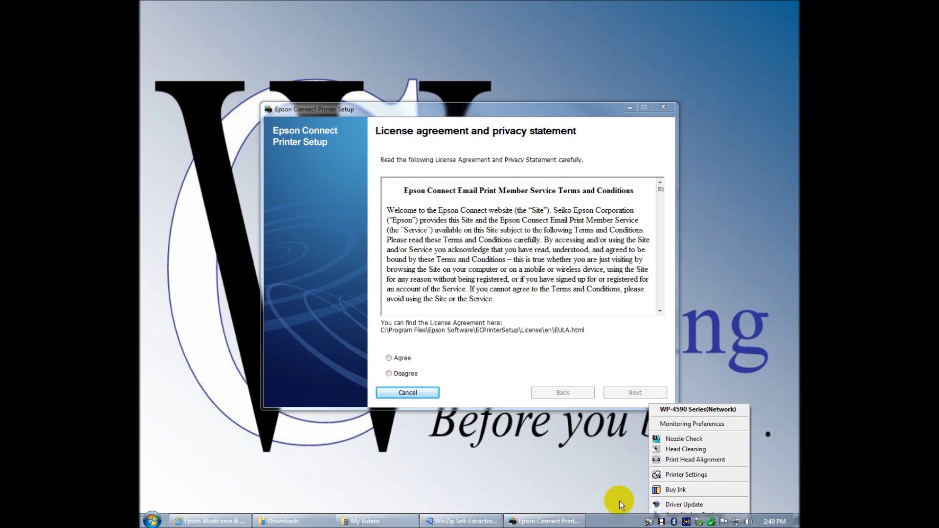
left_click(388, 358)
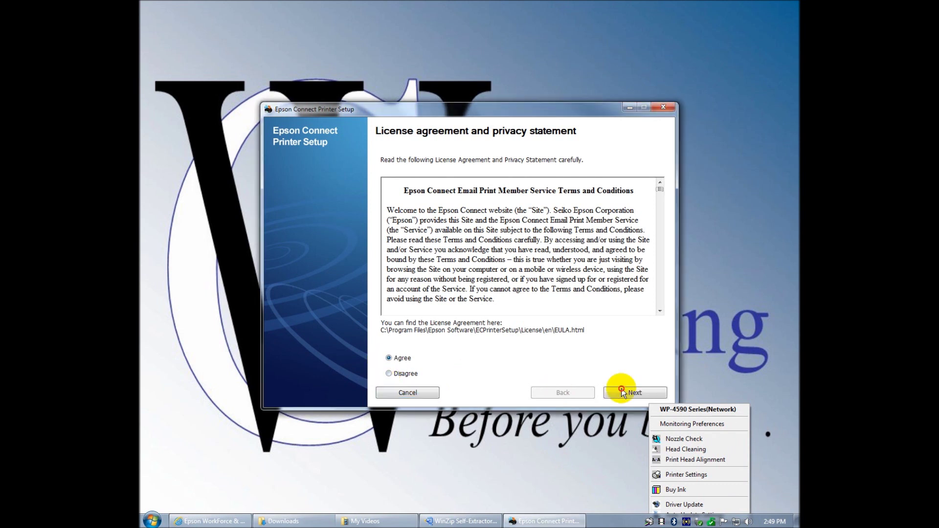
left_click(627, 391)
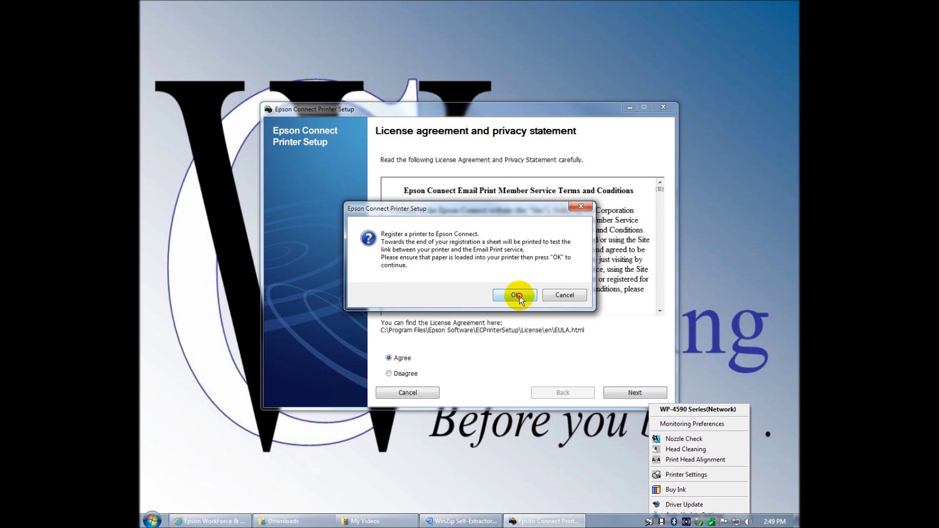
left_click(518, 296)
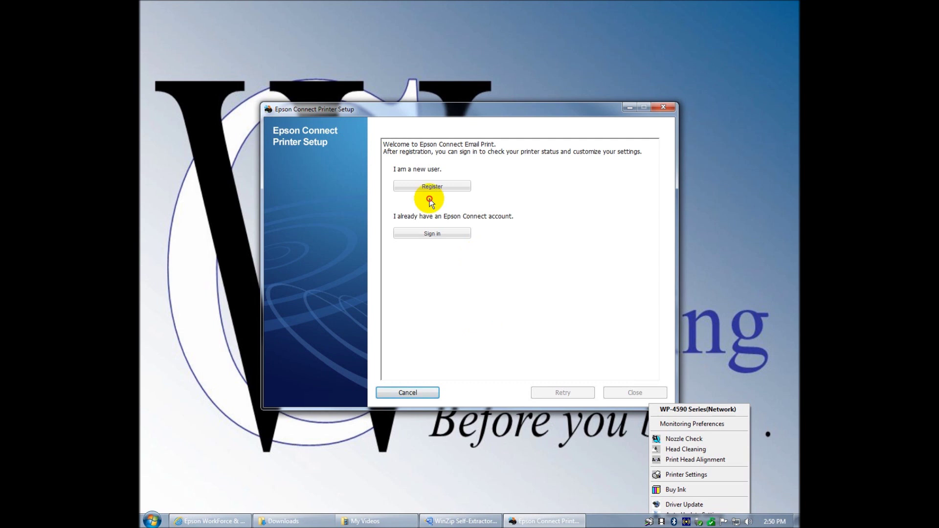
- Sign in with the existing Epson Connect account's email and password, then close the completed registration
left_click(435, 233)
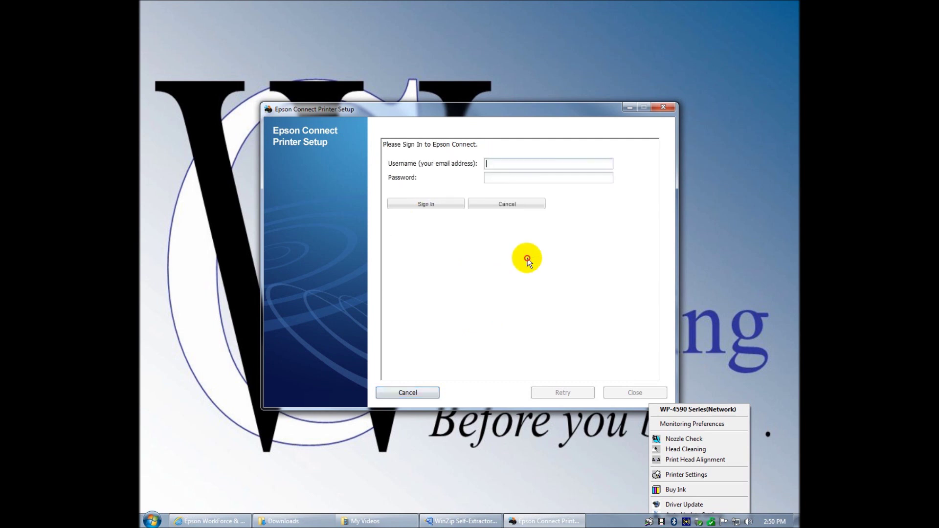
key("Tab")
type("••••••••••")
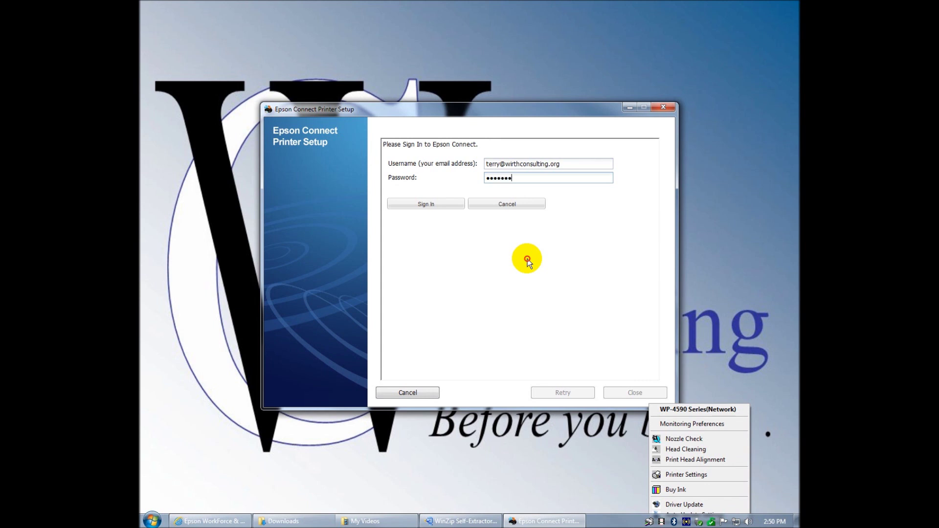
left_click(433, 204)
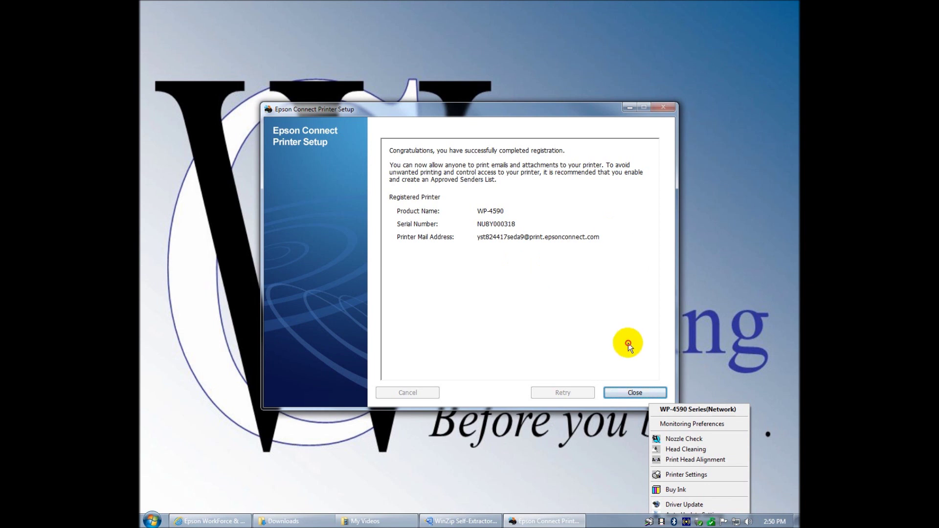
left_click(634, 393)
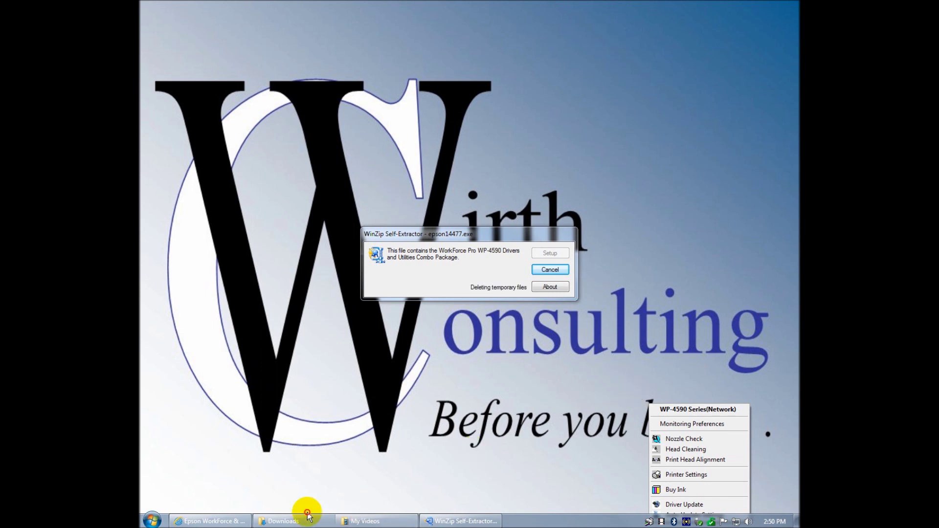
- Switch to the Internet Explorer window and navigate to epsonconnect.com/user
mouse_move(238, 522)
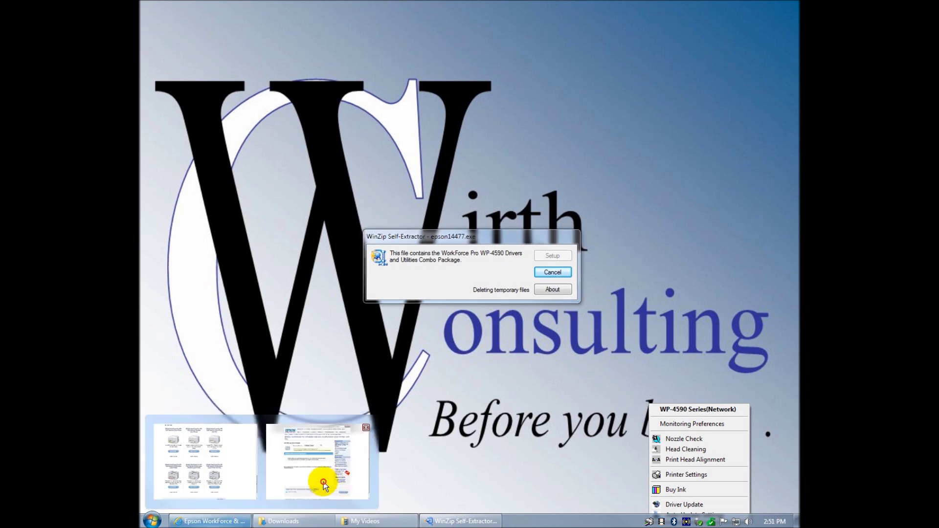
left_click(324, 482)
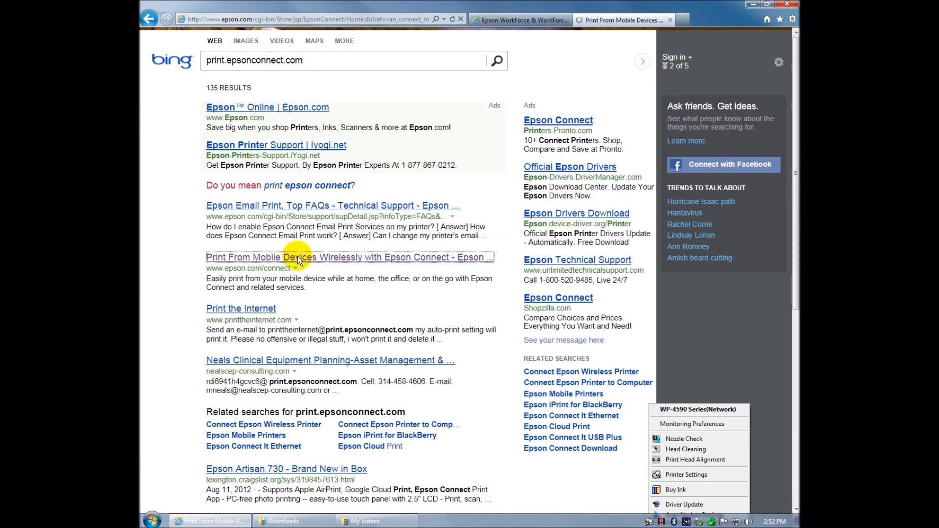
left_click(328, 244)
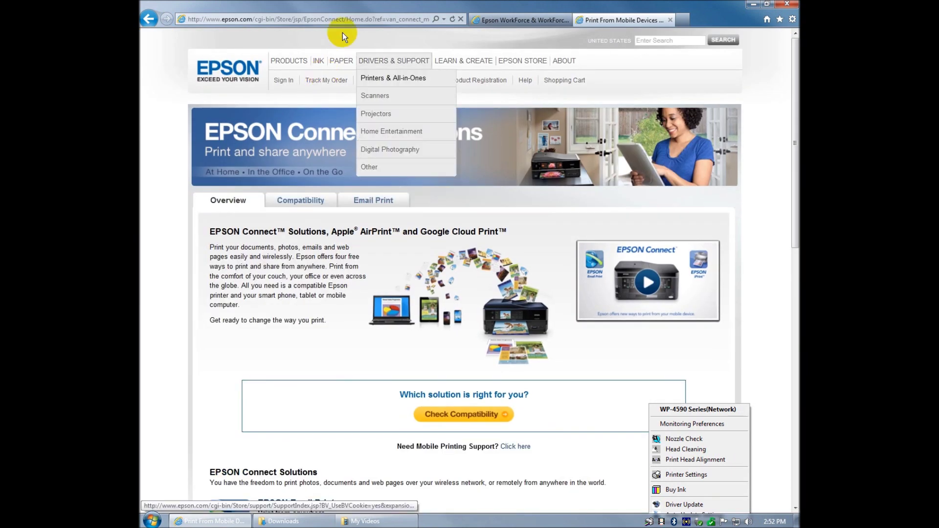
left_click(290, 20)
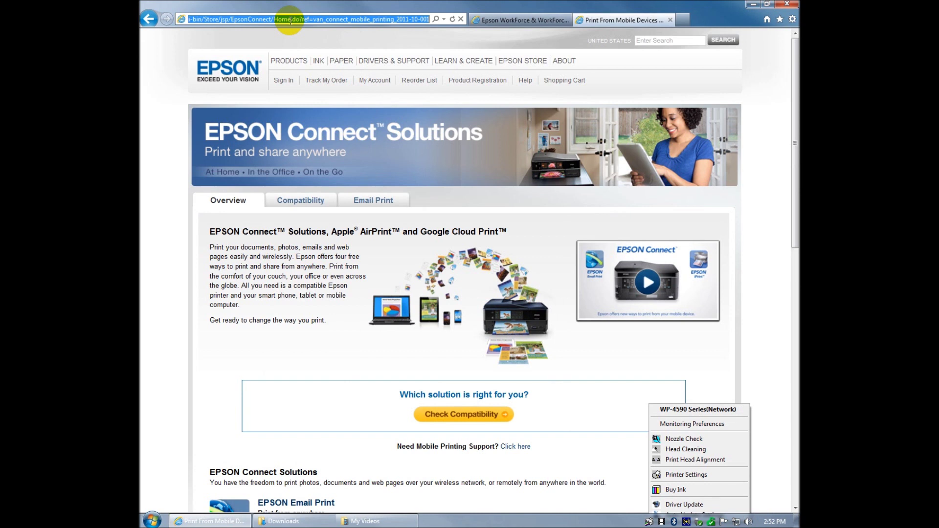
type("epson")
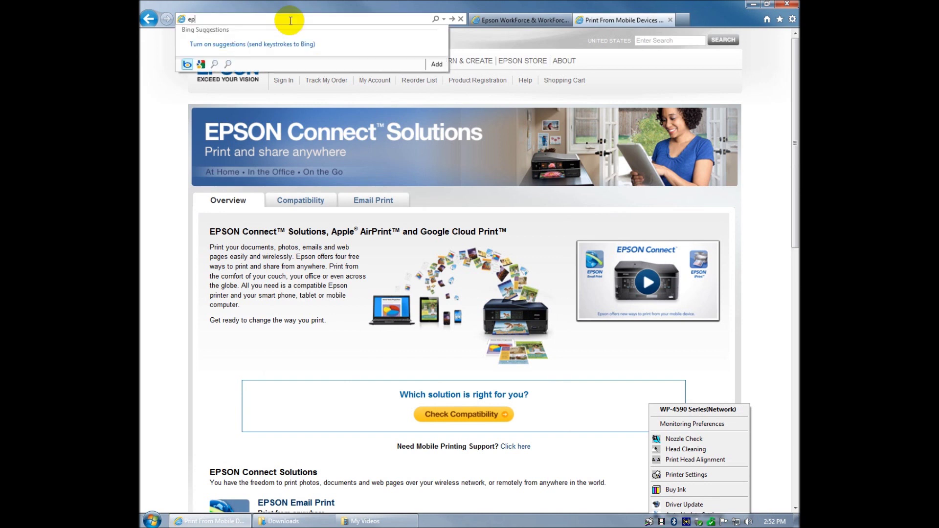
type("connect.com/user")
key("Return")
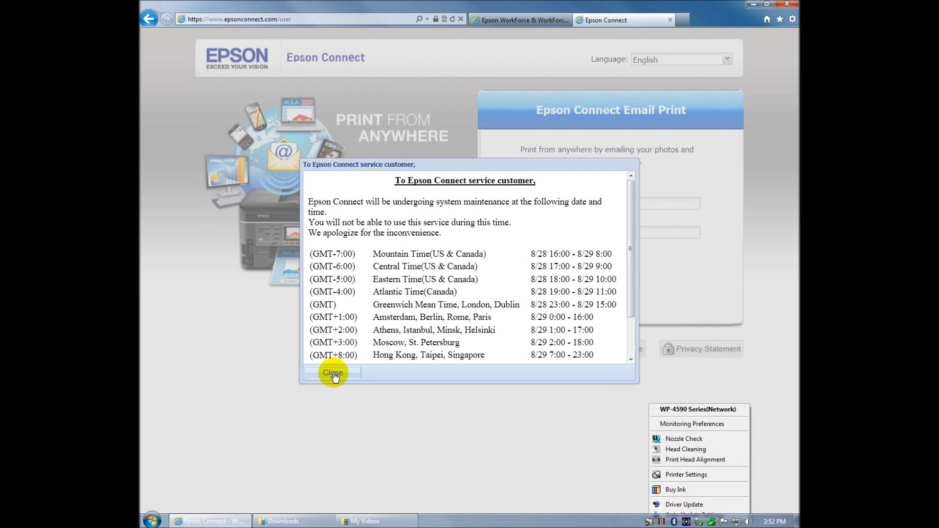
- Dismiss the maintenance notice and sign in with the account's email and password
left_click(333, 373)
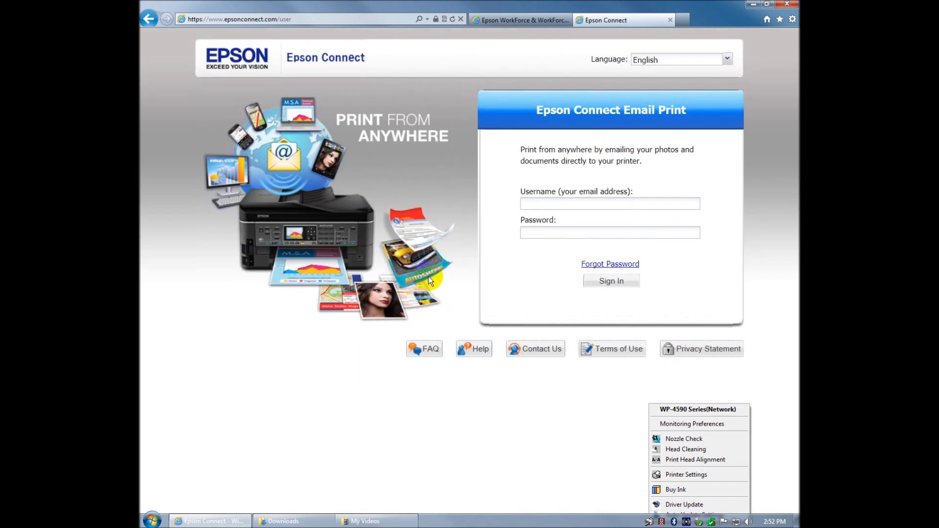
left_click(544, 202)
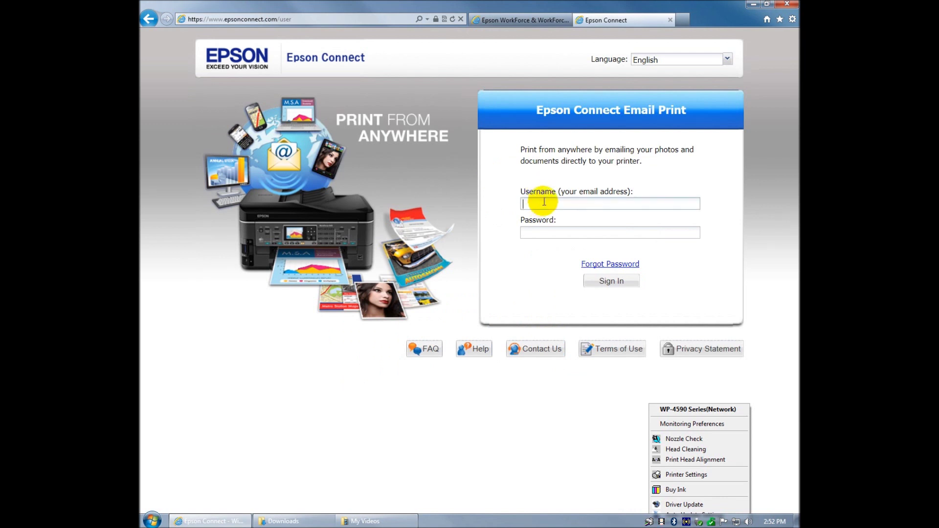
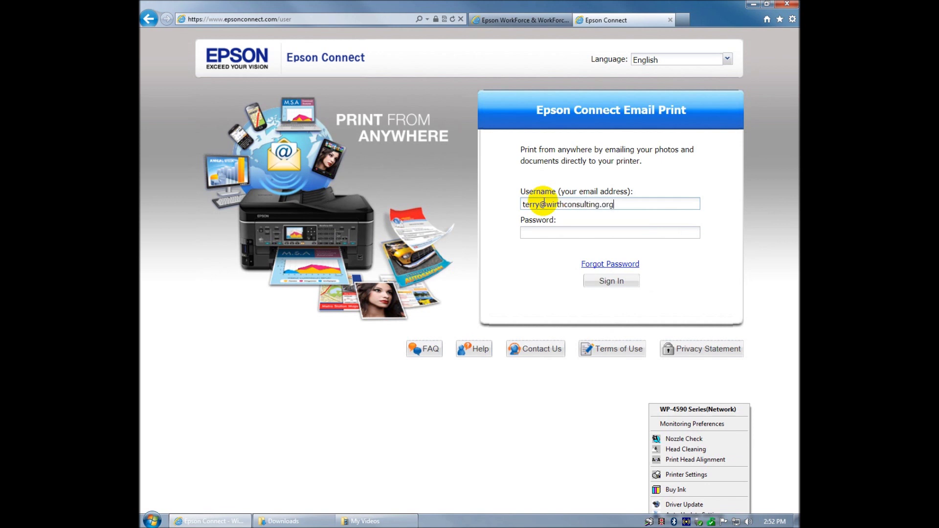
key("Tab")
type("**********")
key("Return")
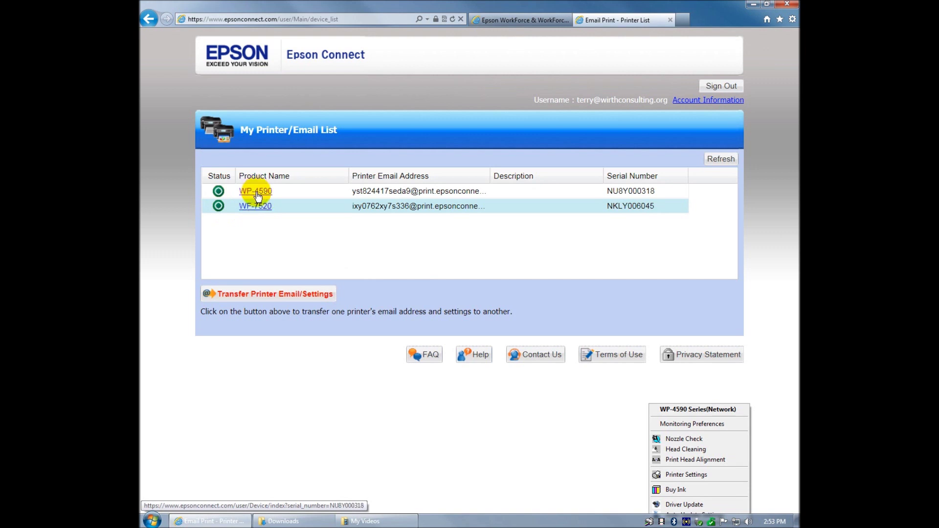
left_click(257, 191)
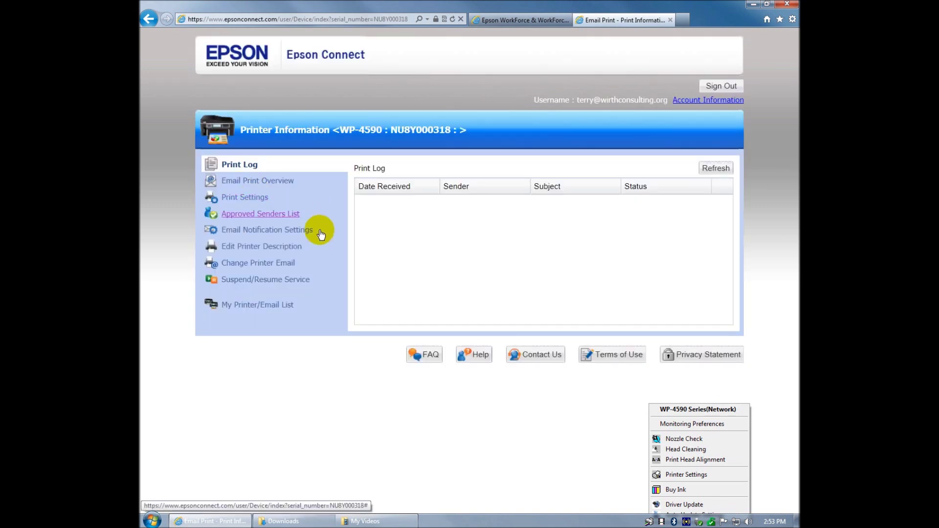
left_click(278, 265)
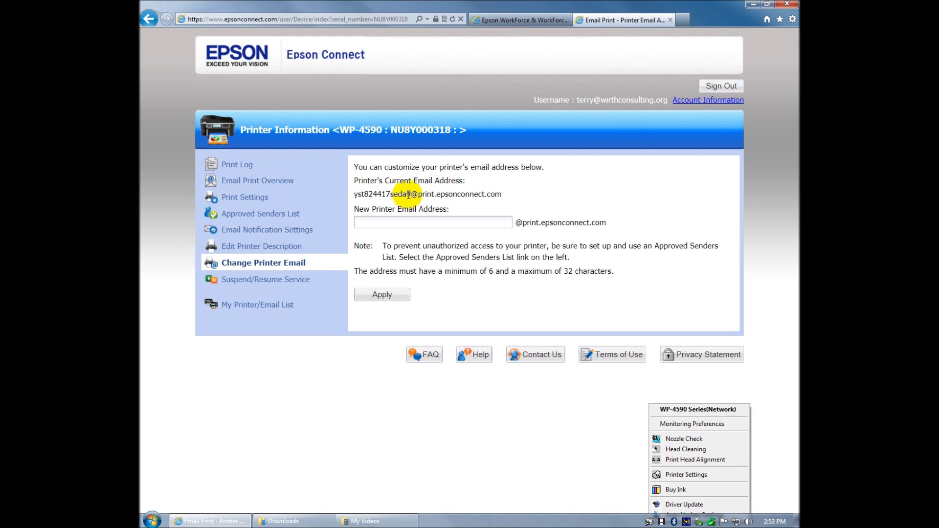
left_click(384, 224)
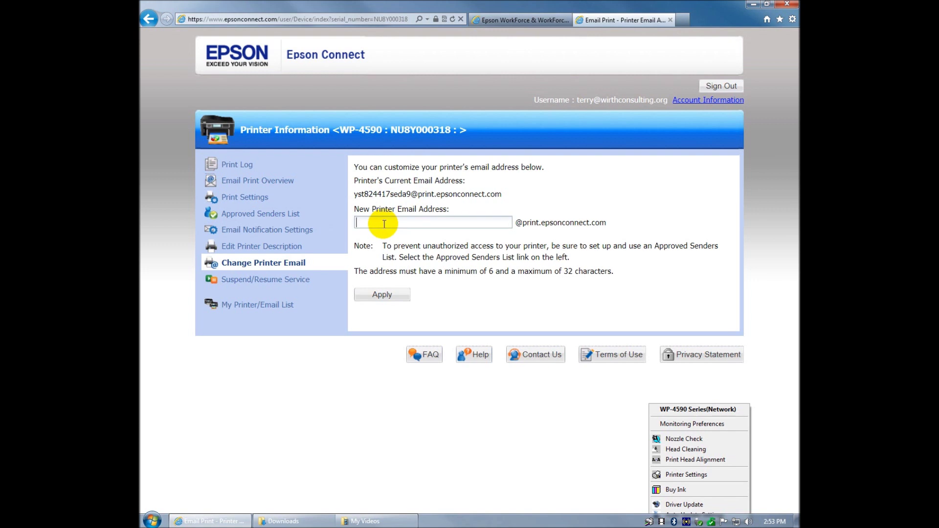
left_click(369, 223)
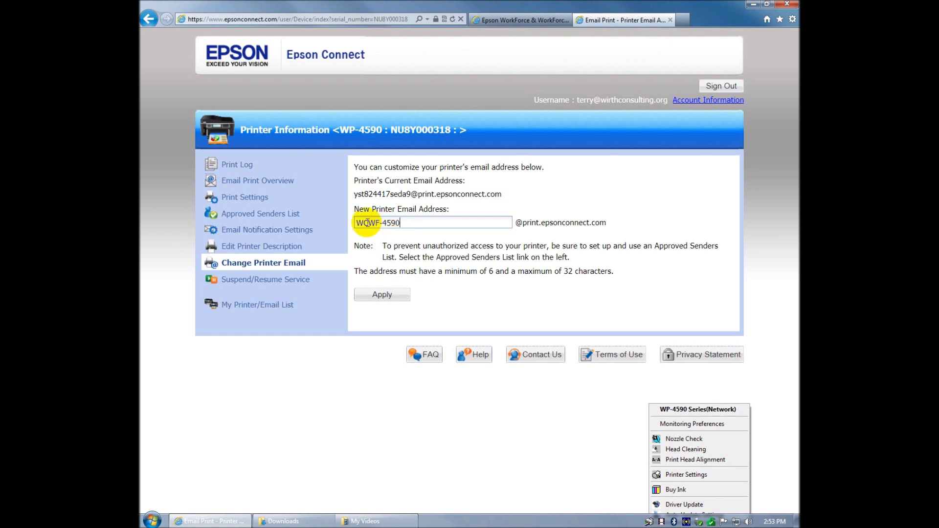
type("_")
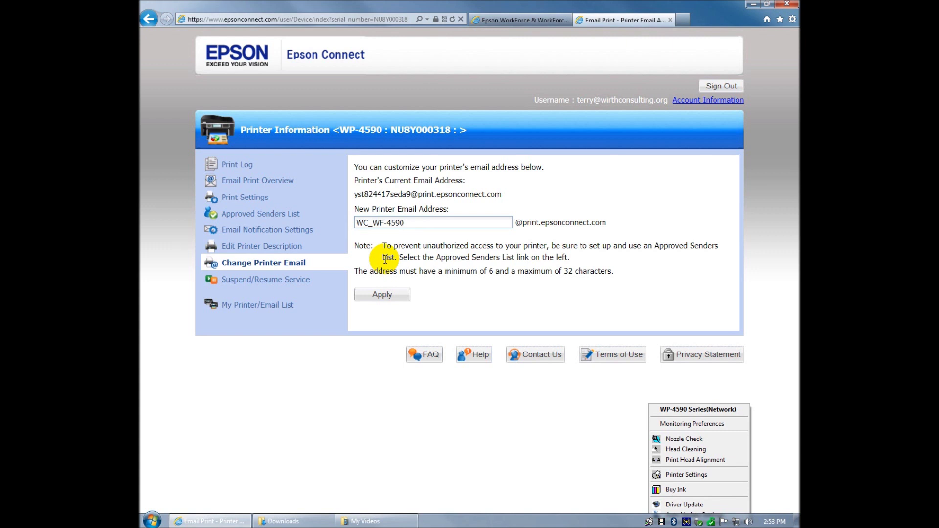
key("BackSpace")
type("P")
left_click(385, 298)
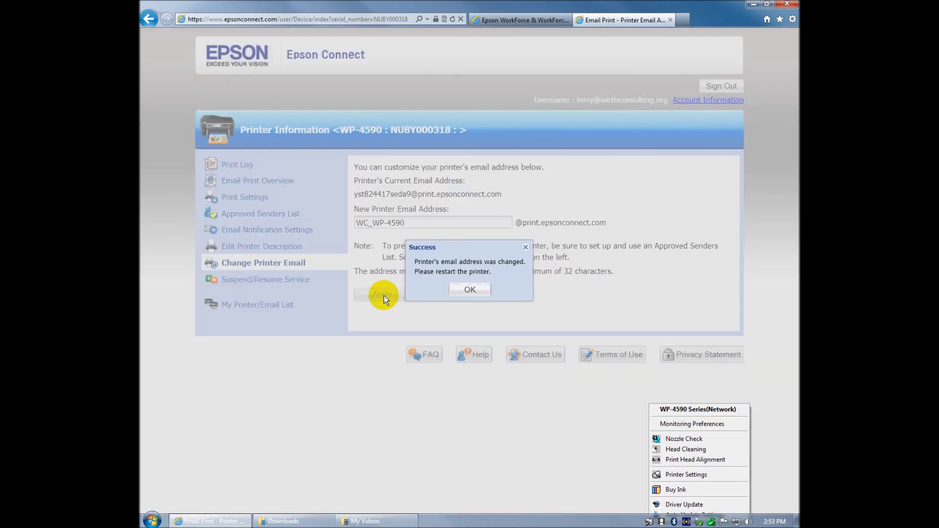
left_click(470, 289)
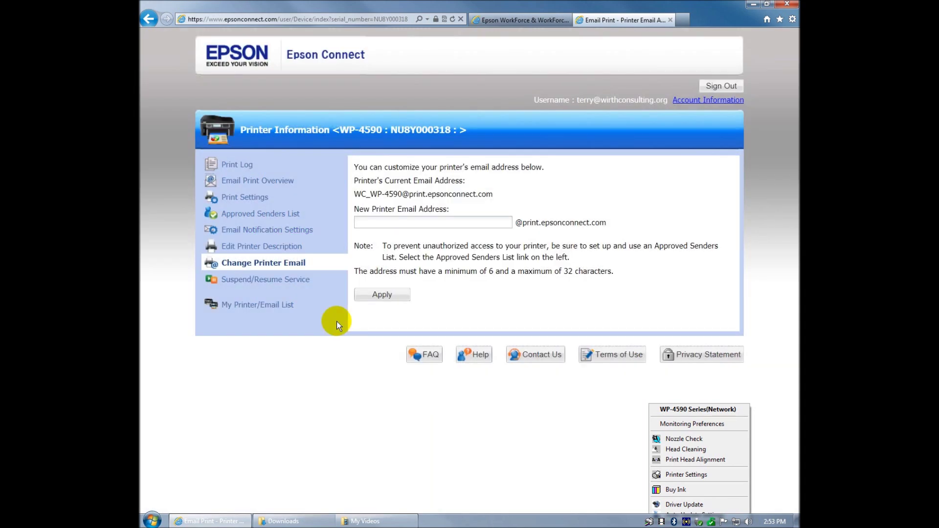
- Review the WP-4590's sender and notification settings, then enable Photo Paper Printing at 4x6in (10x15cm)
left_click(254, 216)
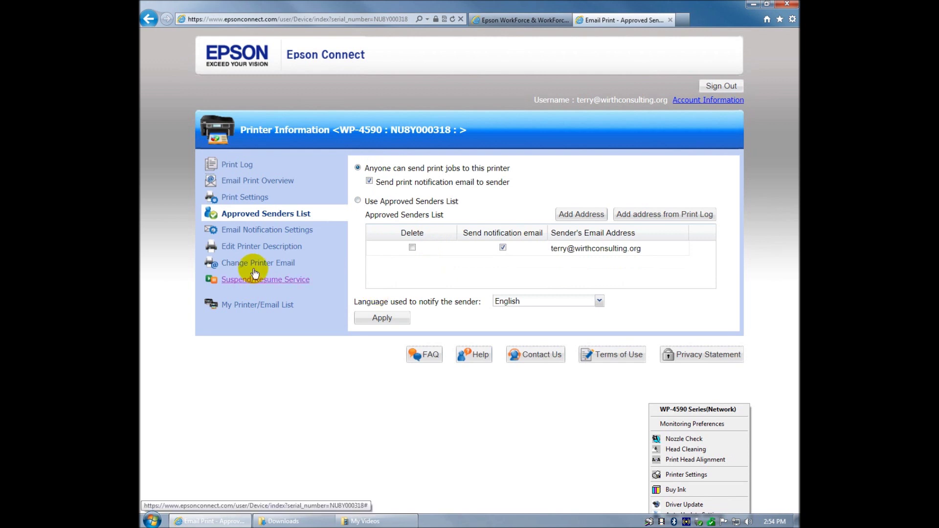
left_click(264, 230)
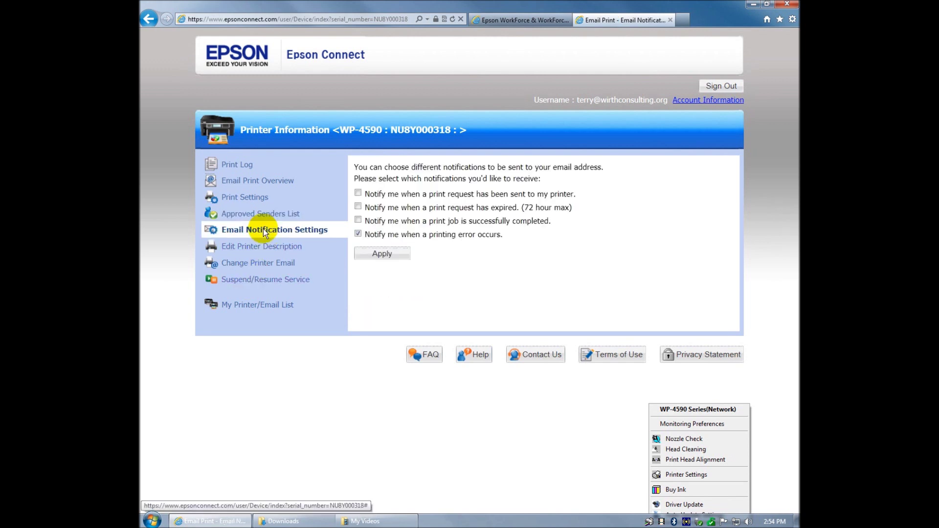
left_click(253, 199)
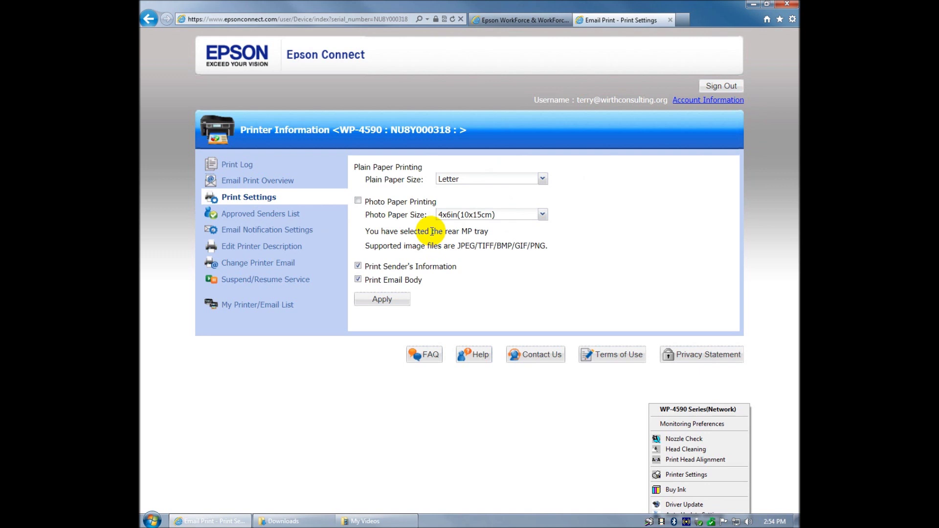
left_click(542, 215)
left_click(541, 216)
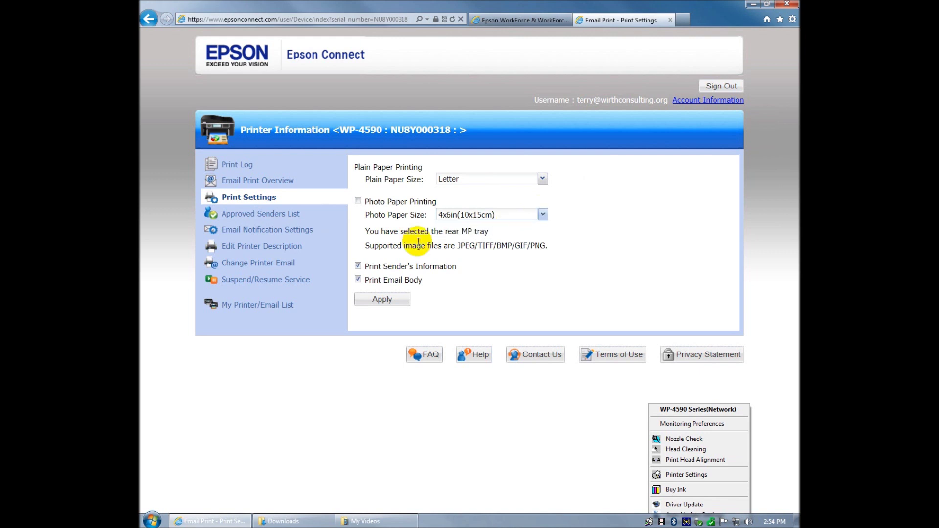
left_click(359, 201)
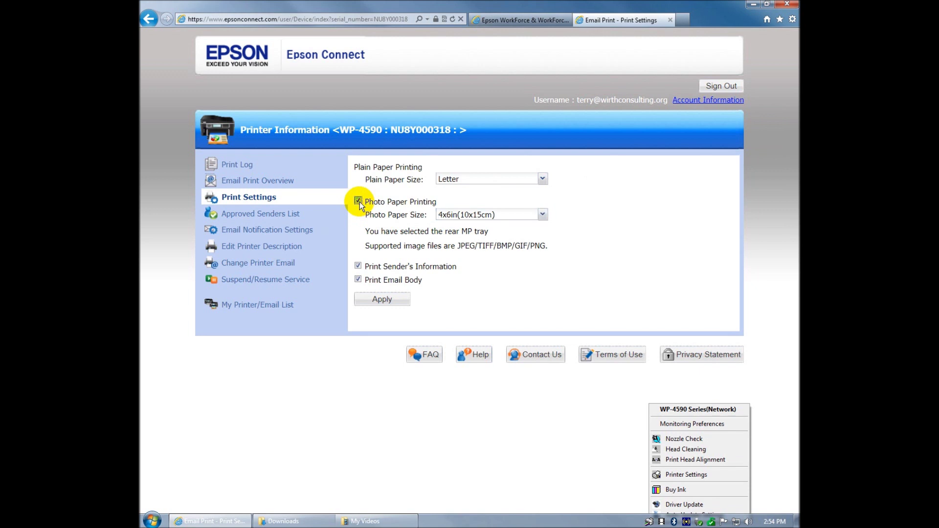